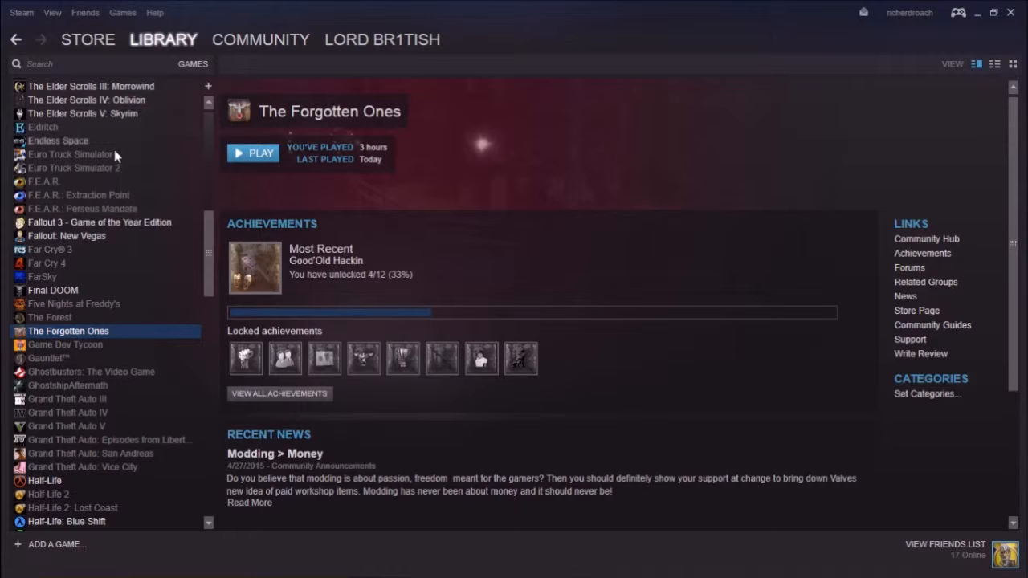
Step: Browse the Steam game list down to its end and try to switch to the main GeForce Experience window
left_click_drag(209, 237, 181, 463)
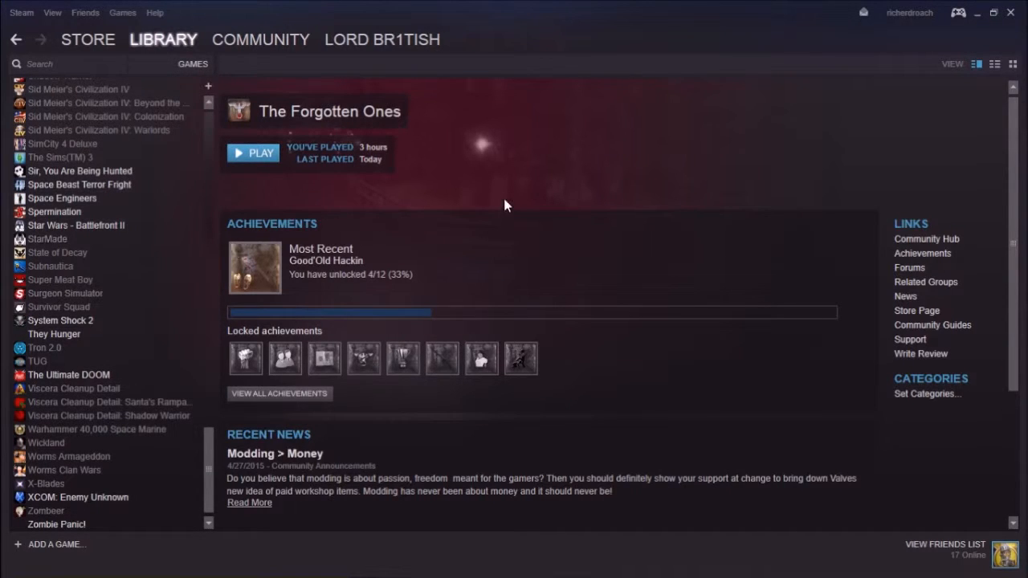
mouse_move(534, 575)
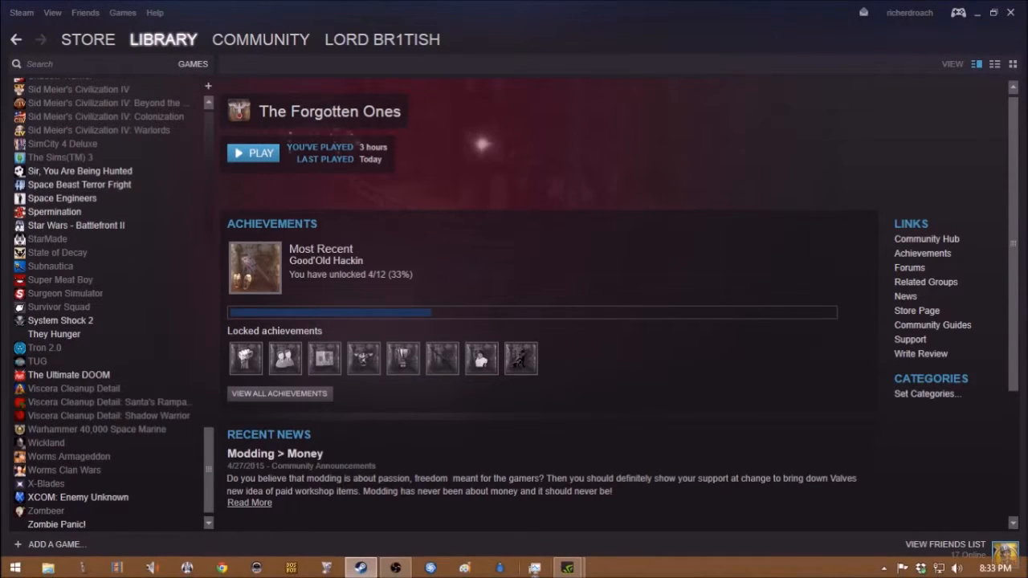
mouse_move(565, 570)
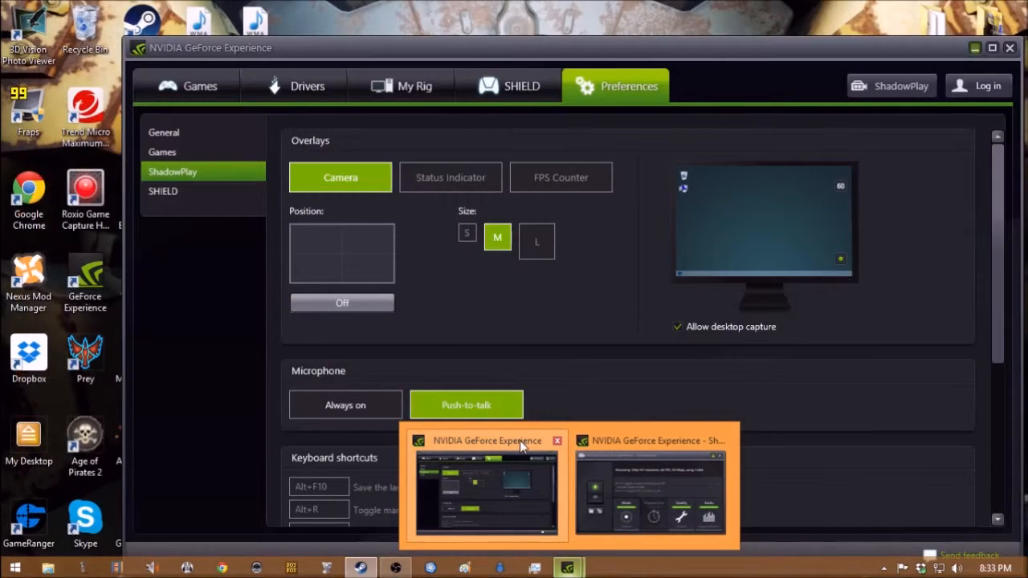
left_click(521, 450)
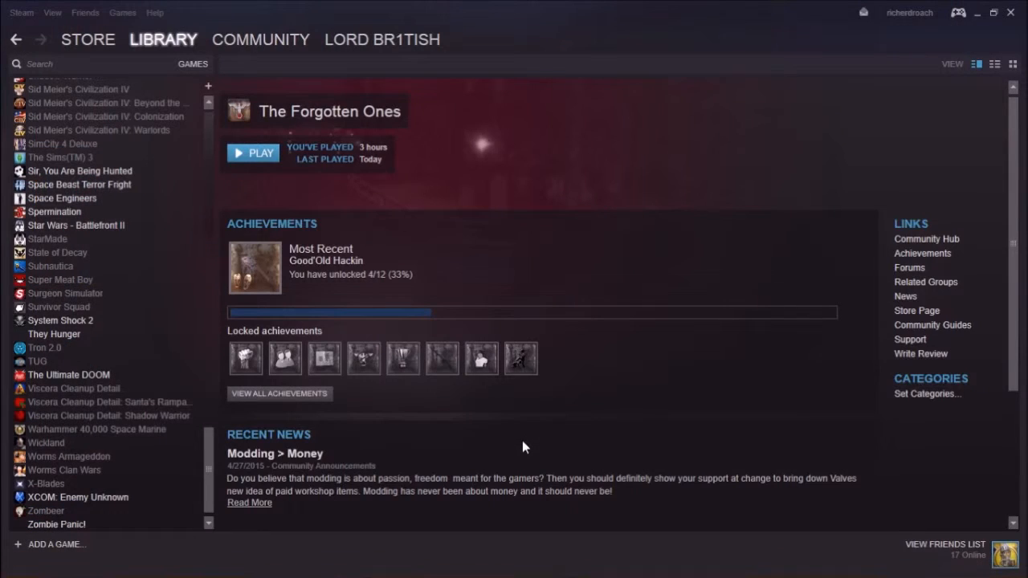
mouse_move(522, 575)
mouse_move(567, 571)
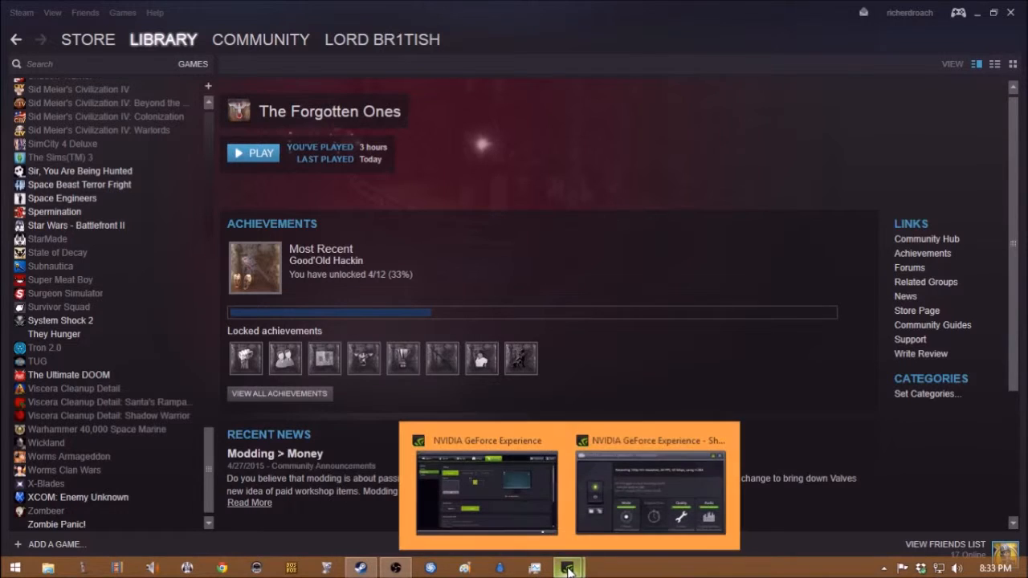
left_click(535, 446)
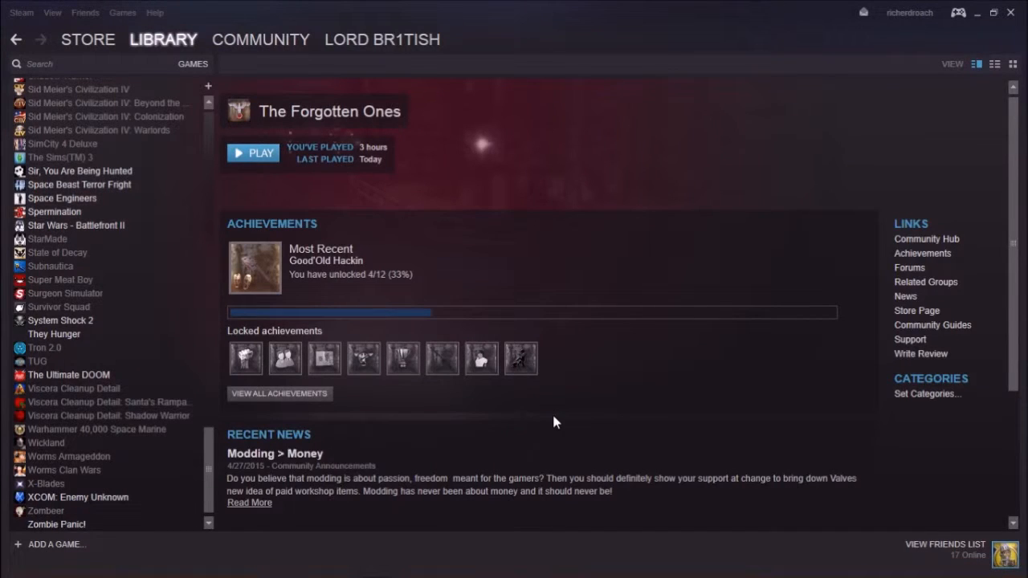
Step: Restore the Steam window to a smaller size, switch to GeForce Experience and move its ShadowPlay window aside
left_click(994, 13)
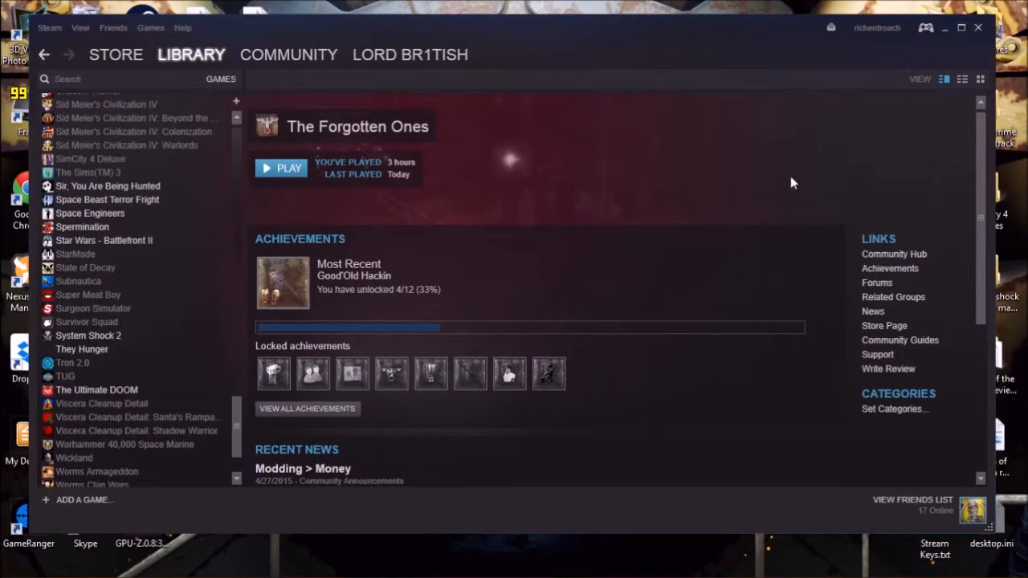
left_click_drag(605, 34, 624, 30)
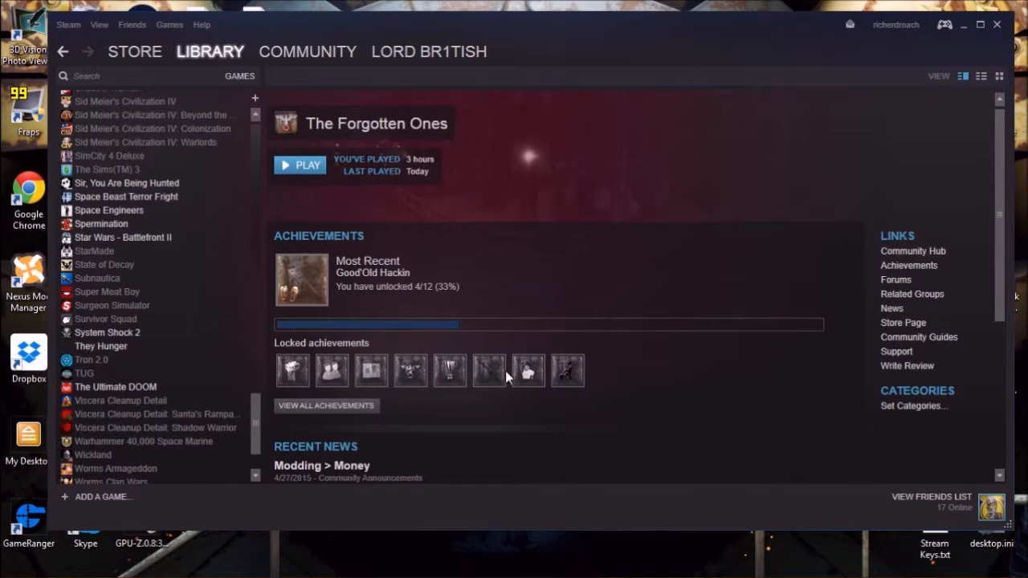
left_click(489, 567)
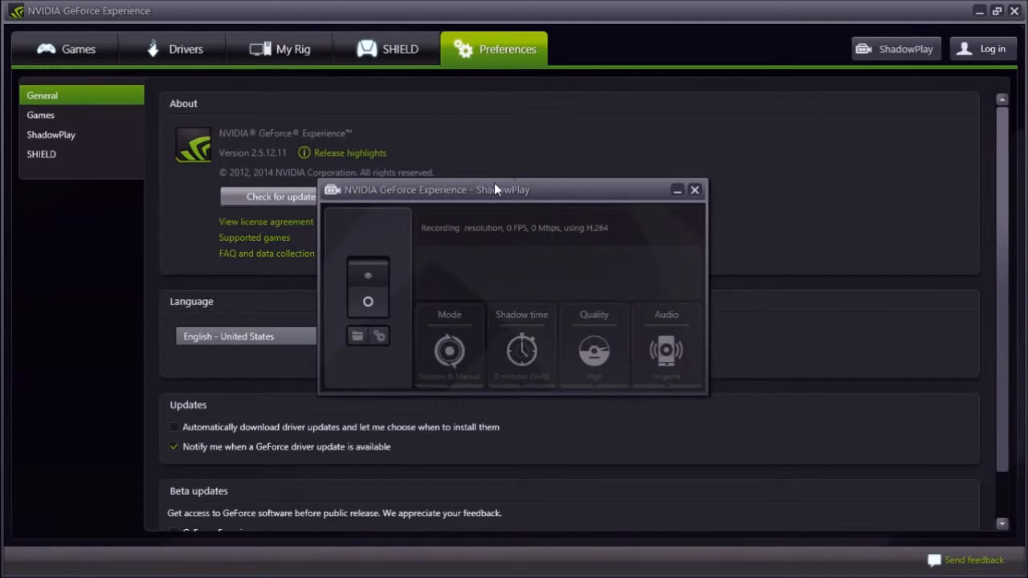
left_click_drag(495, 189, 637, 81)
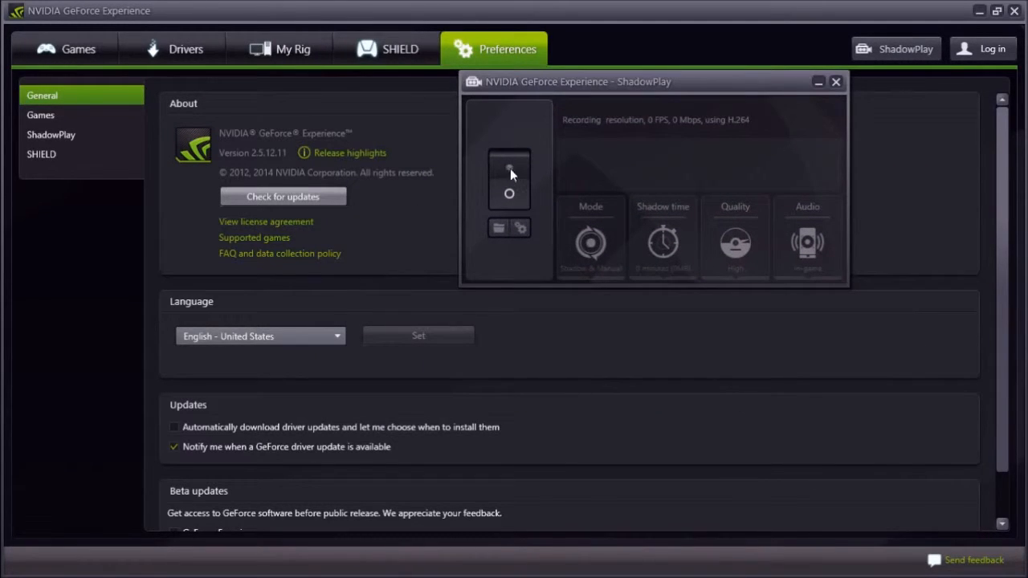
Step: Review the Games and ShadowPlay preferences, including the microphone modes, and minimize GeForce Experience
left_click(48, 115)
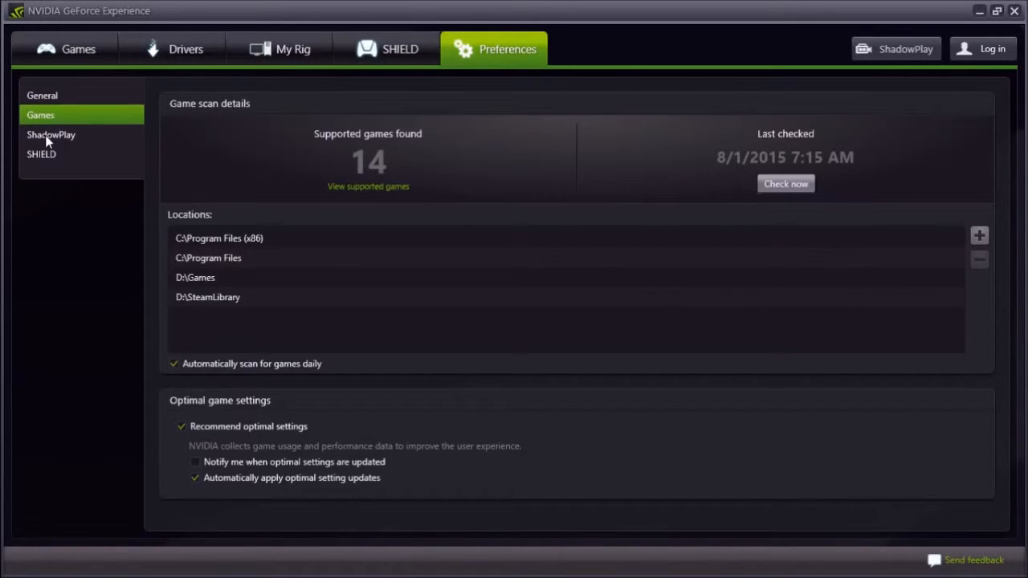
left_click(50, 137)
scroll(265, 335, "down", 2)
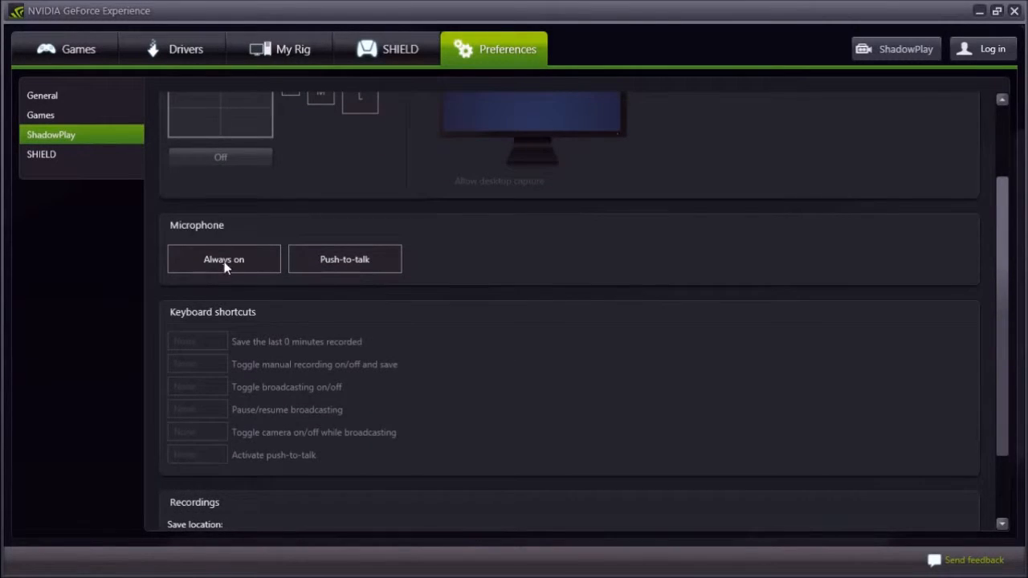
scroll(229, 263, "up", 2)
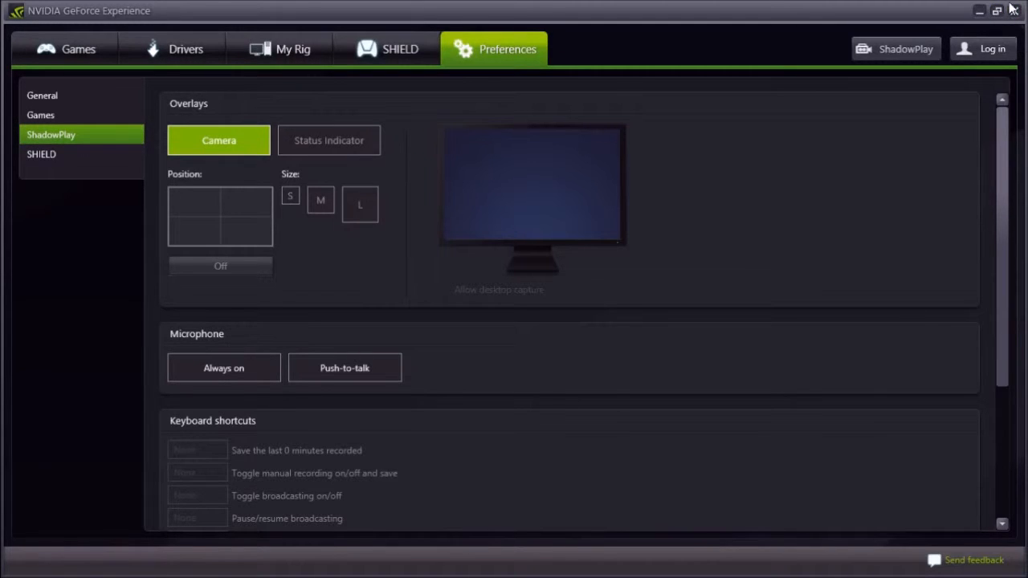
left_click(980, 11)
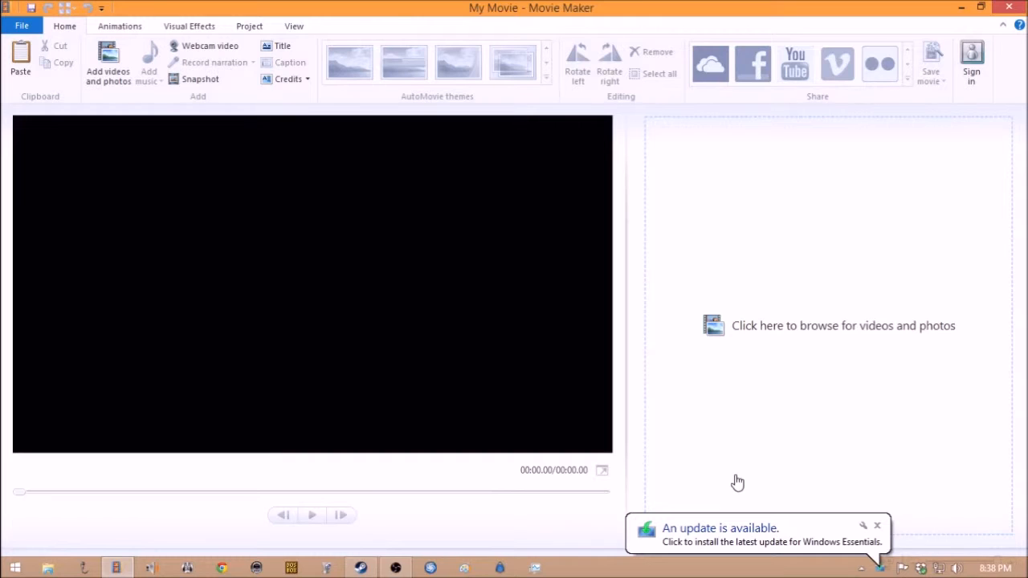
Step: Dismiss the update notice in Movie Maker and import Half-Life 2 08.01.2015 - 19.52.41.02.mp4 from the twitch\Half-Life 2 folder
left_click(876, 528)
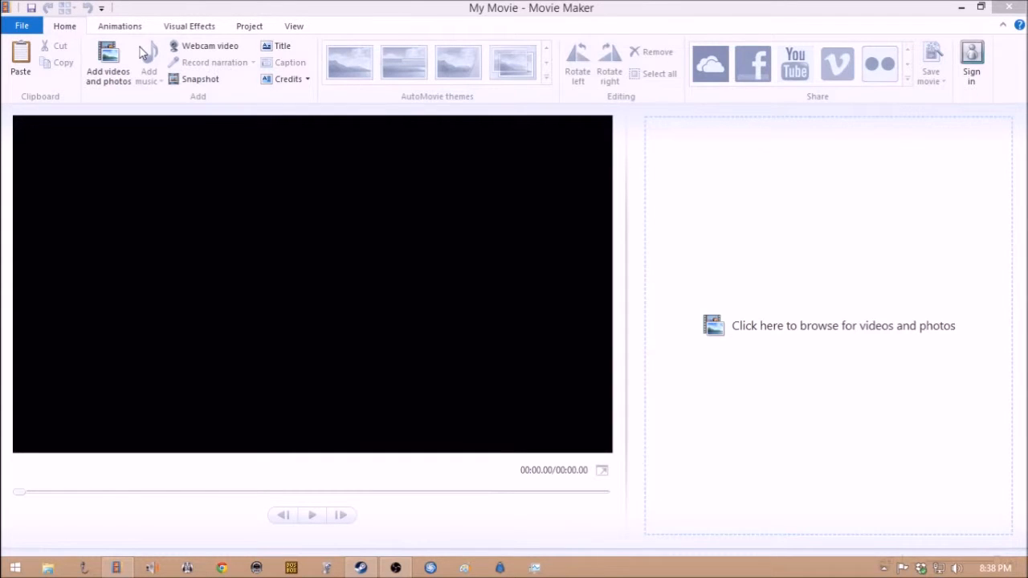
left_click(109, 50)
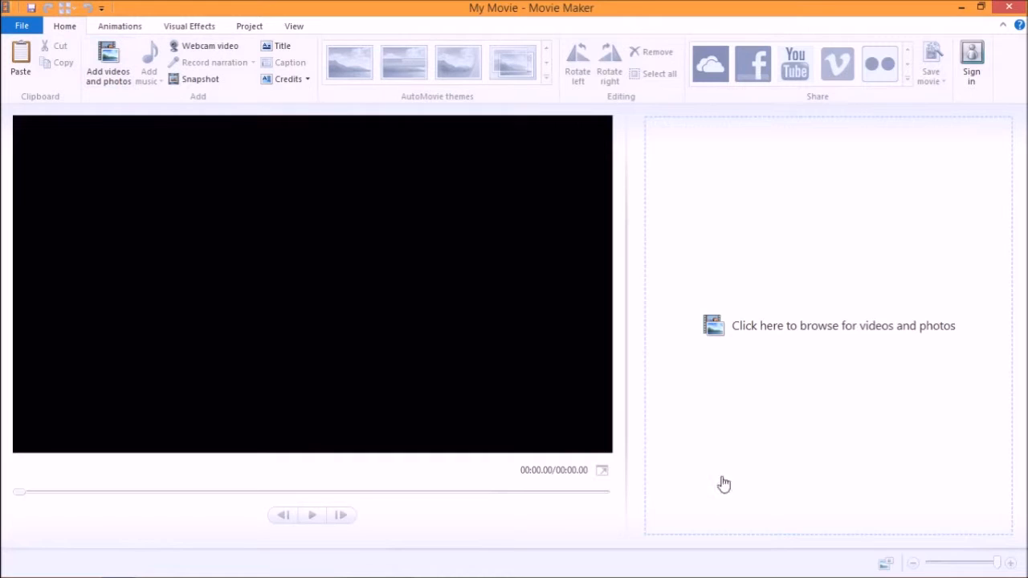
left_click(113, 55)
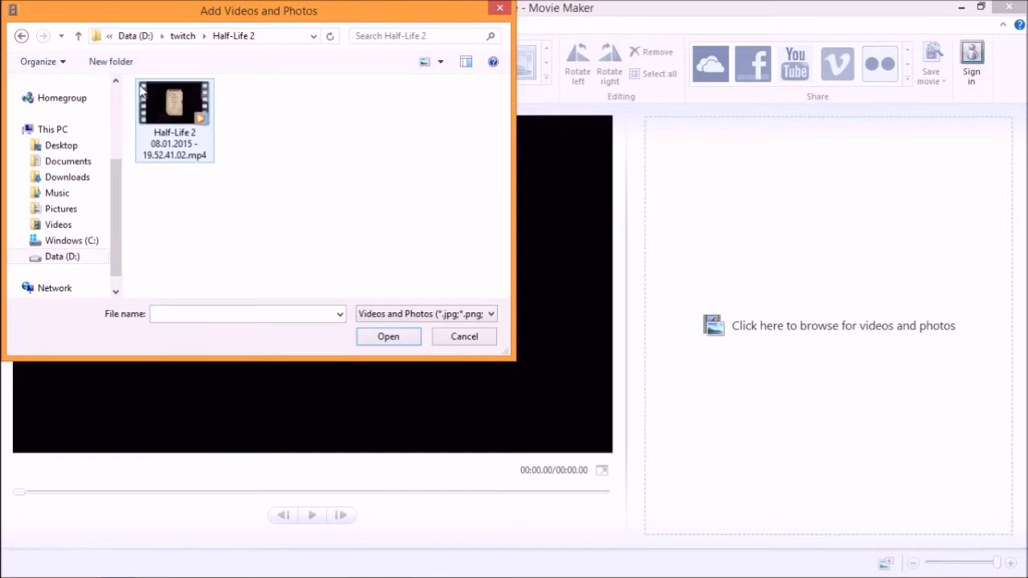
double_click(174, 115)
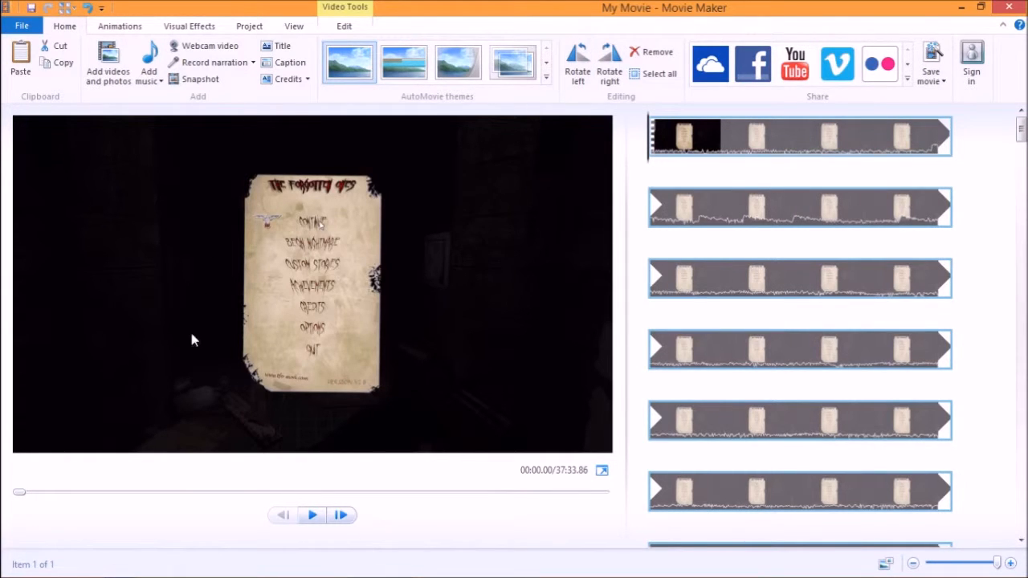
Step: Preview the clip's opening and trim it by setting the video's start point at about 3.6 s
left_click(320, 518)
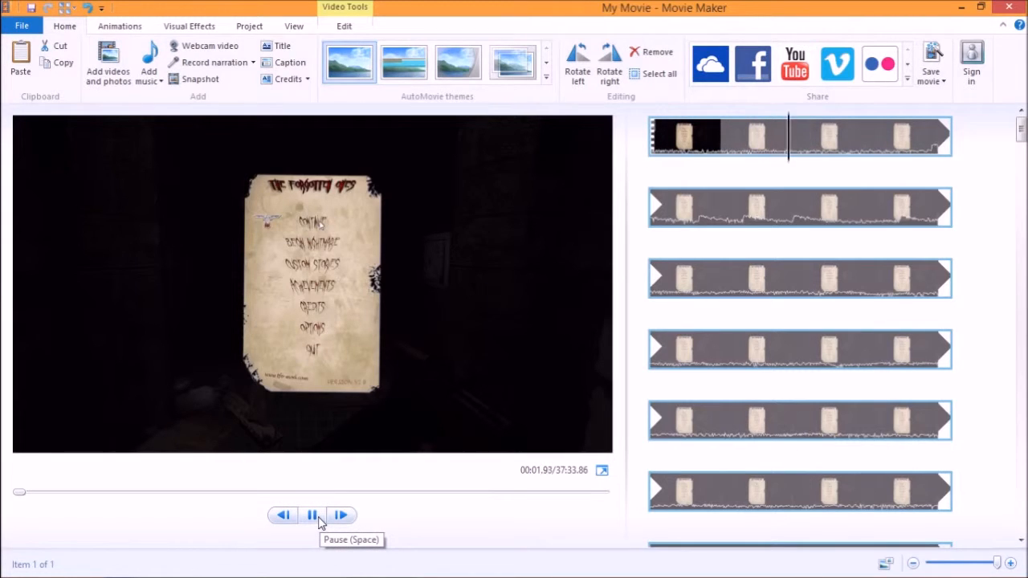
left_click(314, 516)
left_click(796, 156)
left_click(831, 158)
left_click_drag(848, 159, 908, 160)
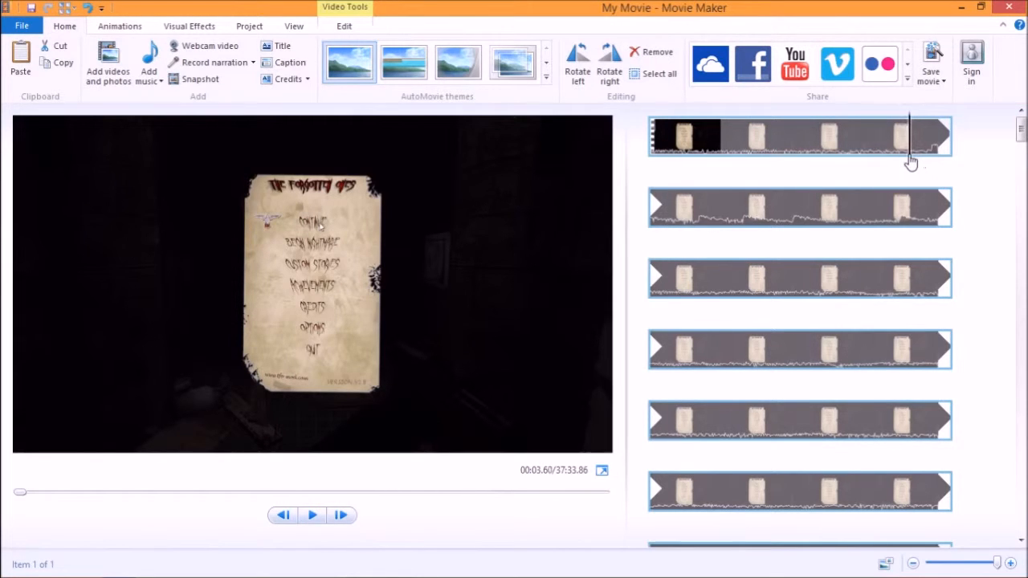
left_click(350, 3)
left_click(435, 52)
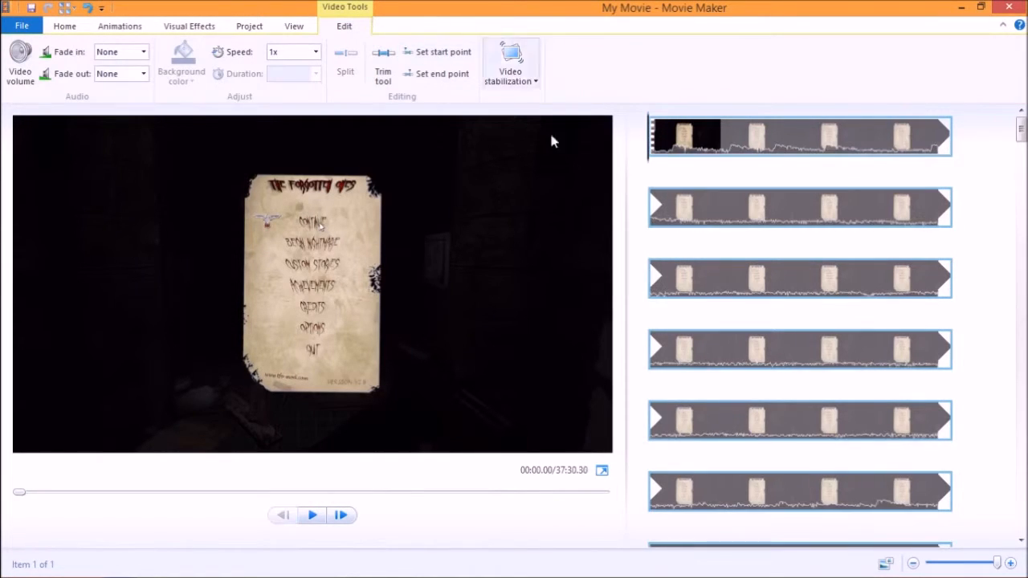
Step: Look over the available options for adding music and for recording narration or adding sound
left_click(66, 28)
left_click(147, 82)
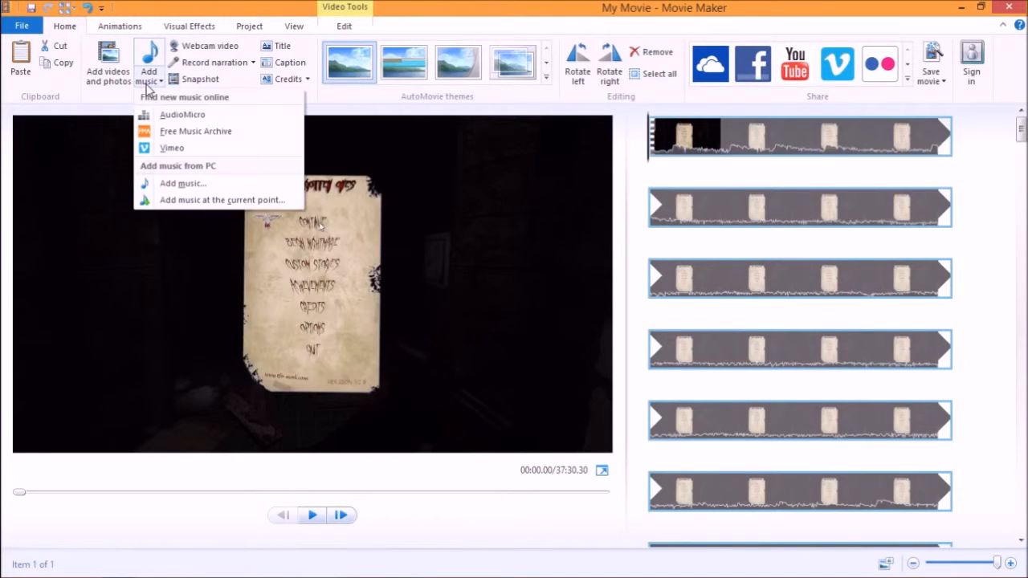
left_click(147, 85)
left_click(153, 81)
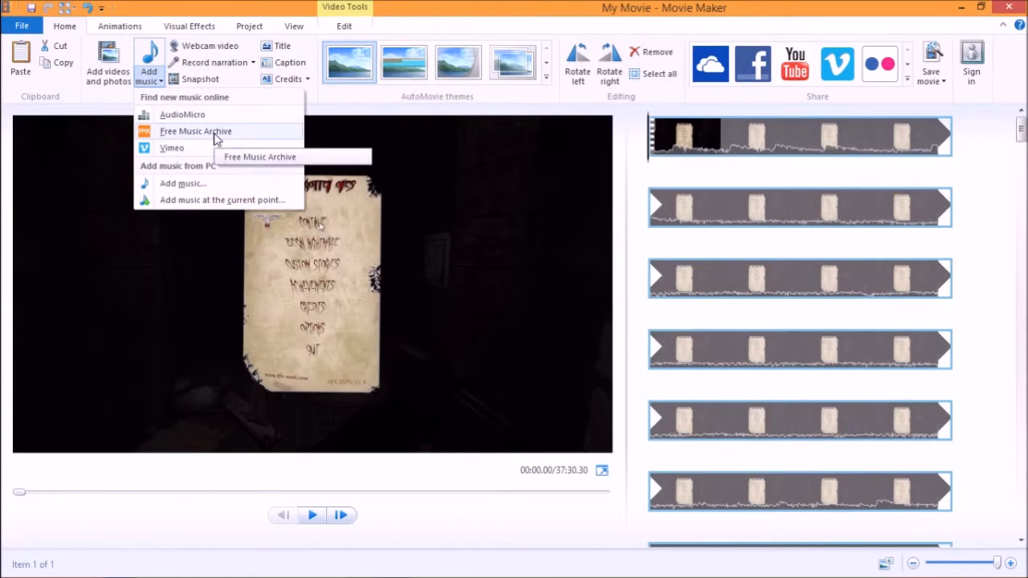
left_click(92, 99)
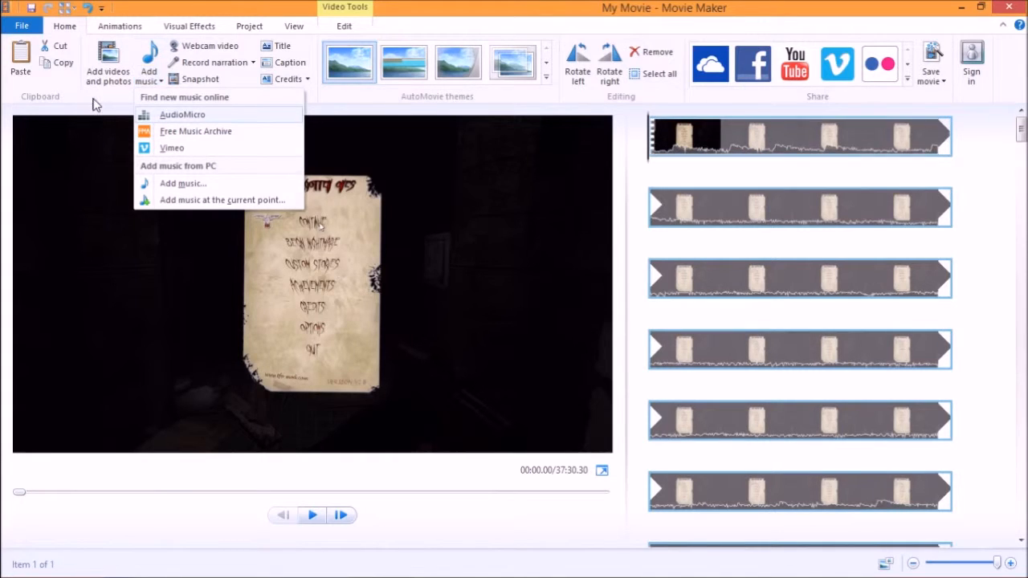
left_click(252, 68)
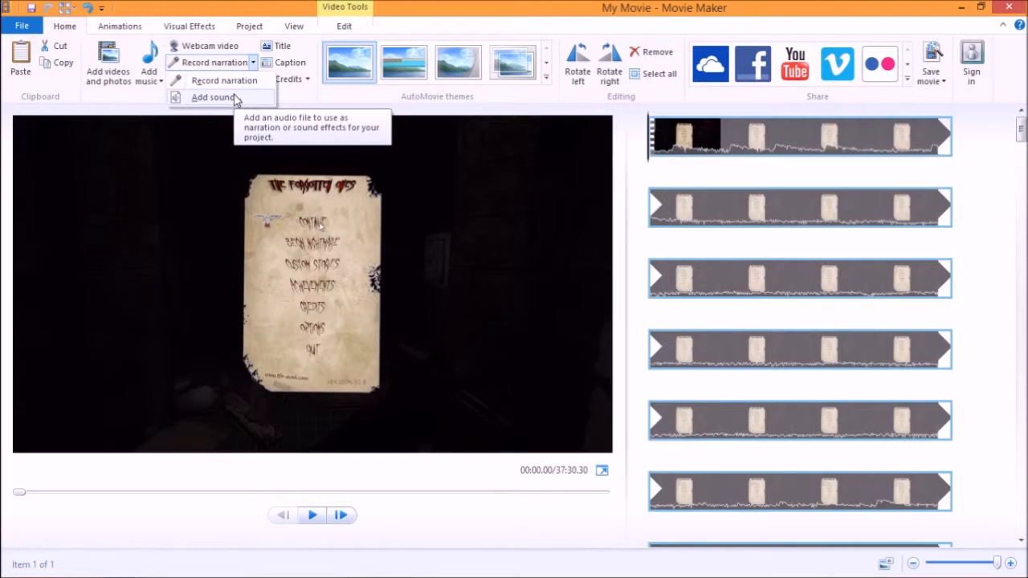
left_click(102, 103)
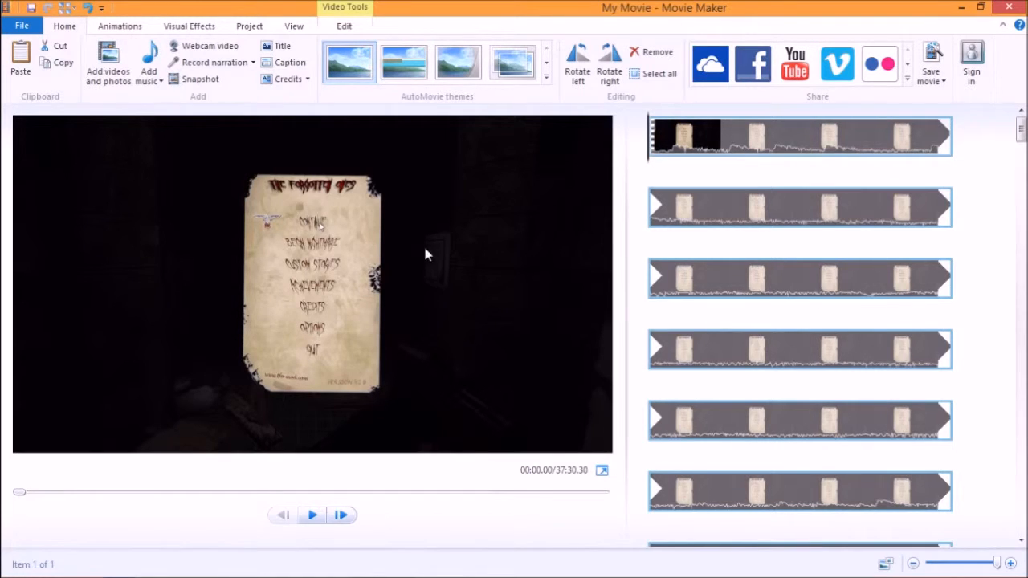
Step: Add the audio file "the forgotten ones.wma" from the Desktop as the project's music track
left_click(157, 91)
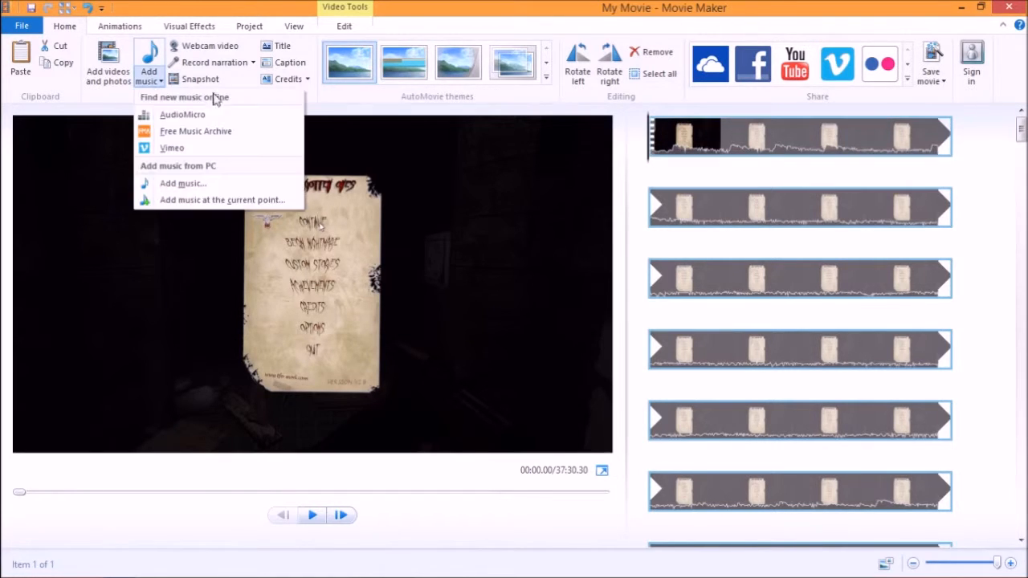
left_click(202, 186)
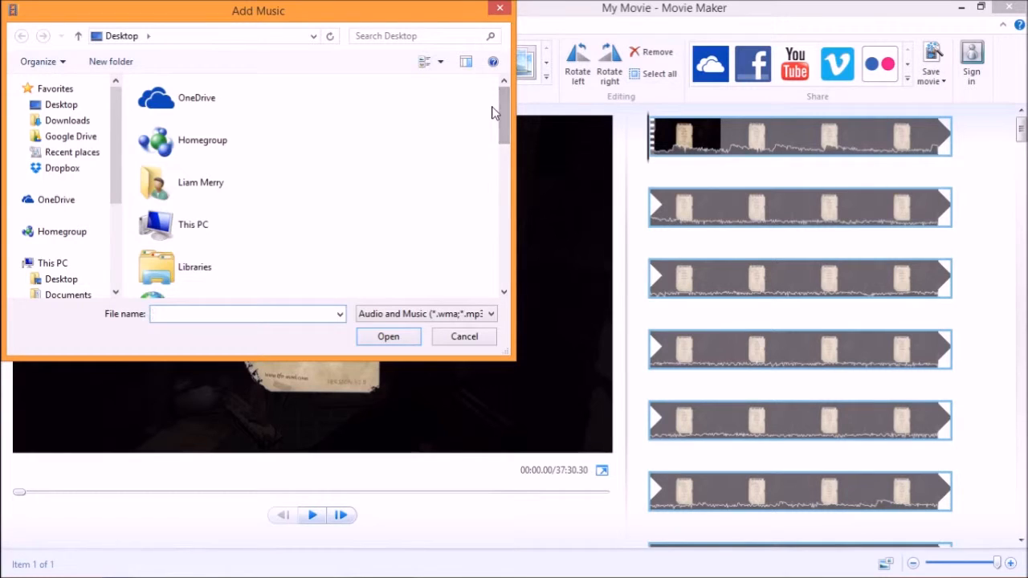
left_click(40, 103)
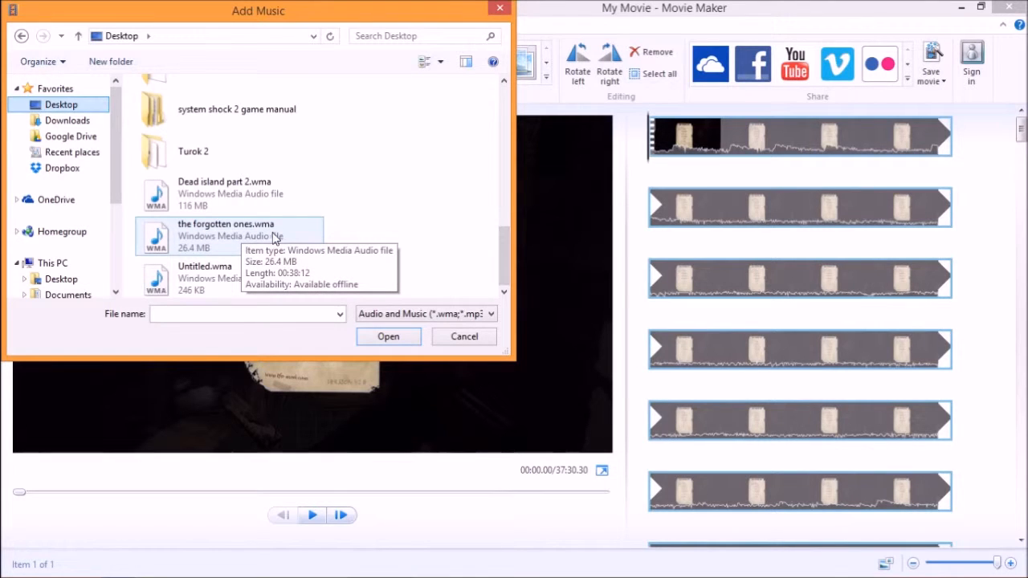
double_click(226, 244)
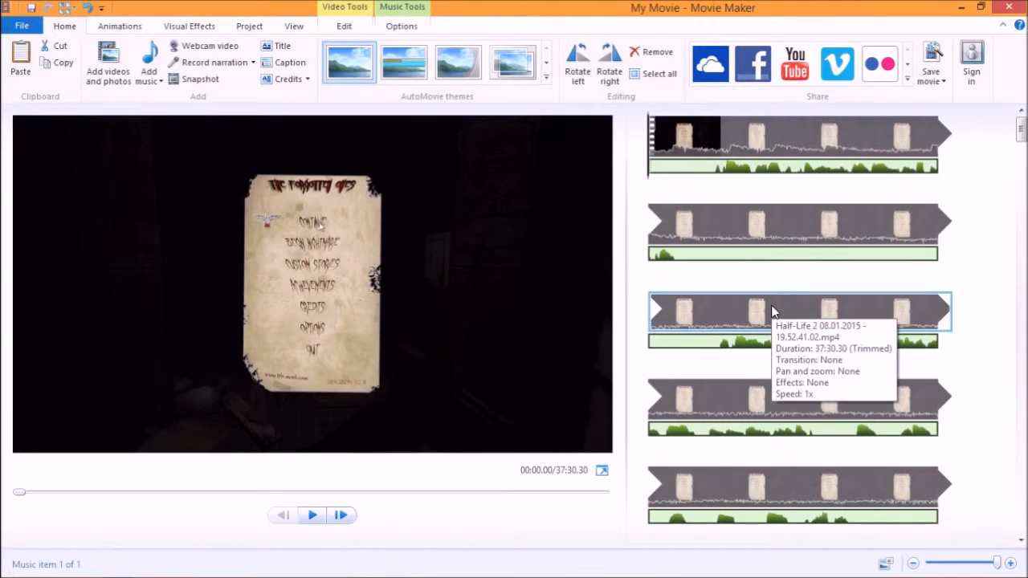
Step: Play the project to find the sync point, set the music track's start point at 14.87 s and preview the synchronization
left_click(313, 515)
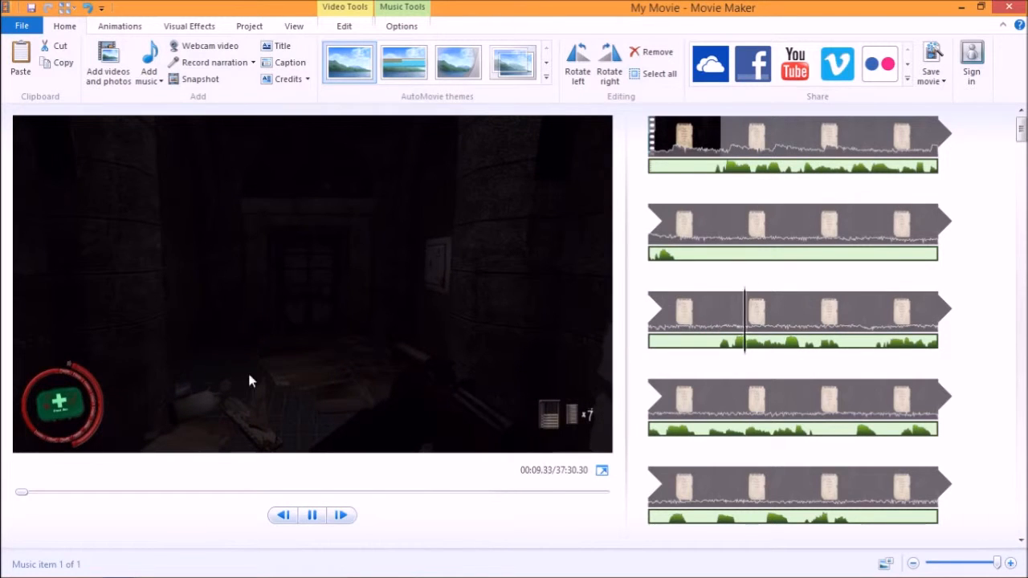
left_click(315, 516)
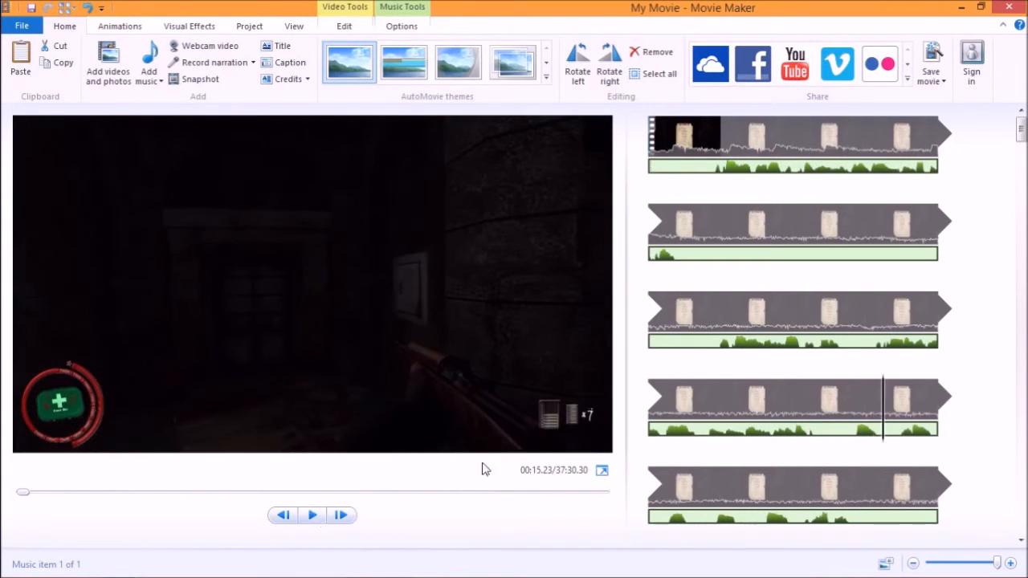
left_click_drag(883, 437, 858, 441)
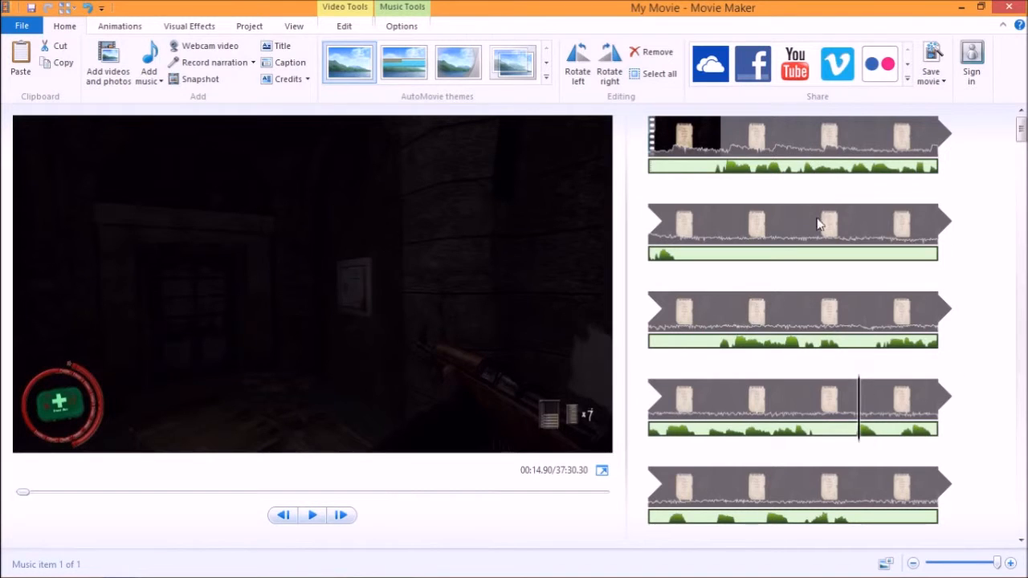
left_click(401, 10)
left_click(246, 63)
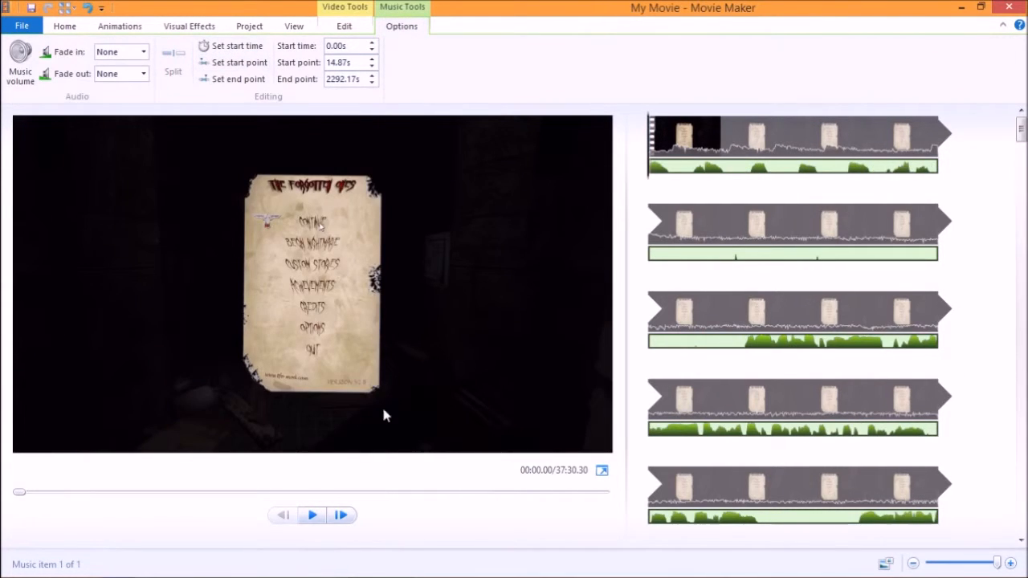
left_click(313, 515)
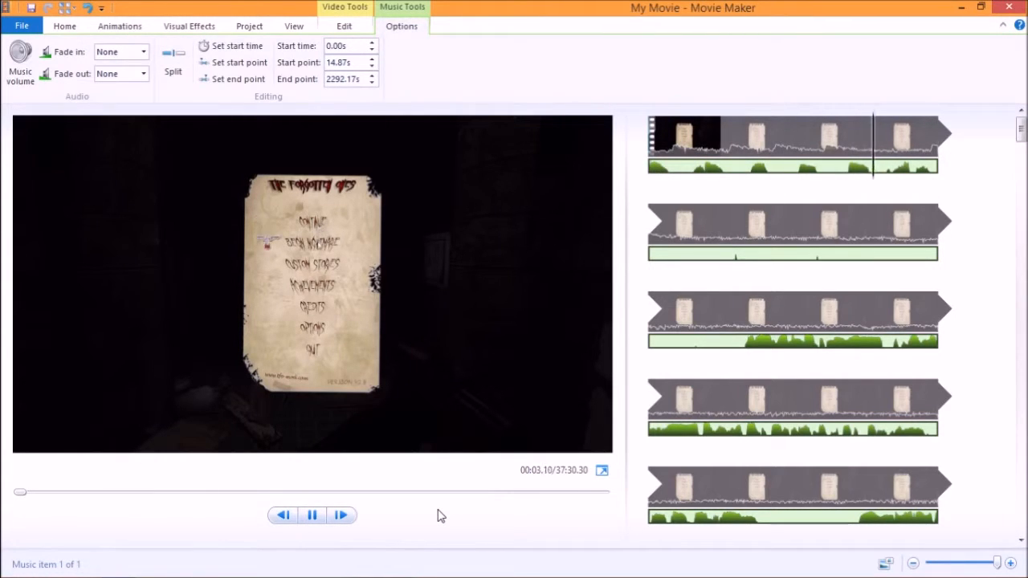
Step: Play through the opening menu section and place the playhead at 9.20 s, just after gameplay starts
left_click(314, 519)
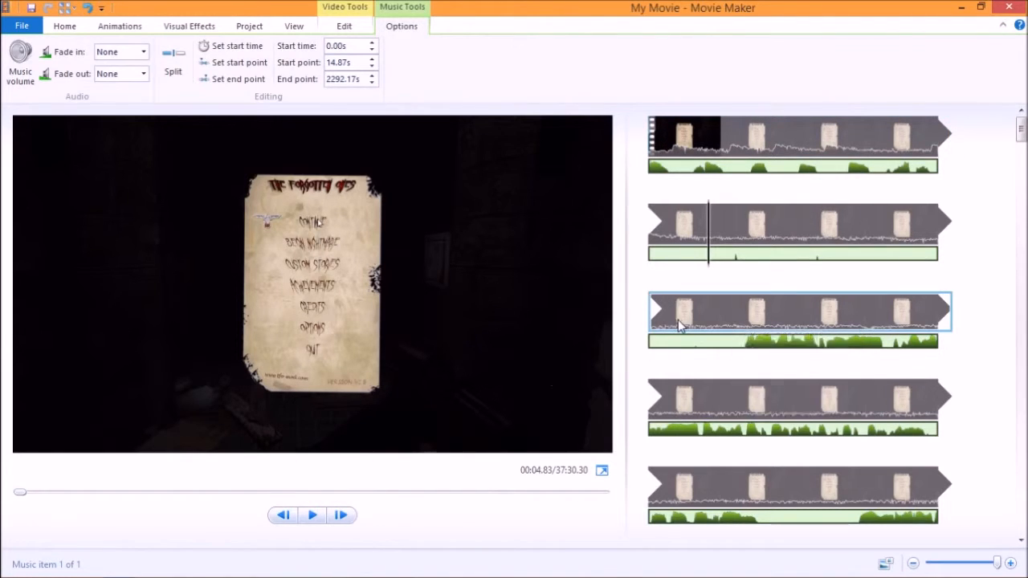
left_click(651, 325)
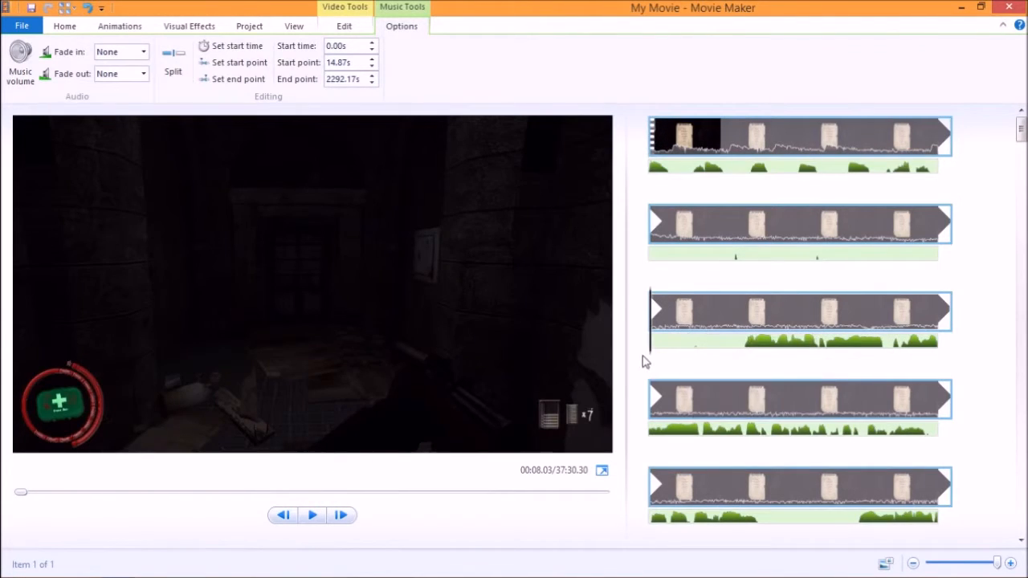
mouse_move(655, 356)
left_mouse_down()
mouse_move(755, 362)
mouse_move(645, 372)
left_mouse_up()
left_click(316, 519)
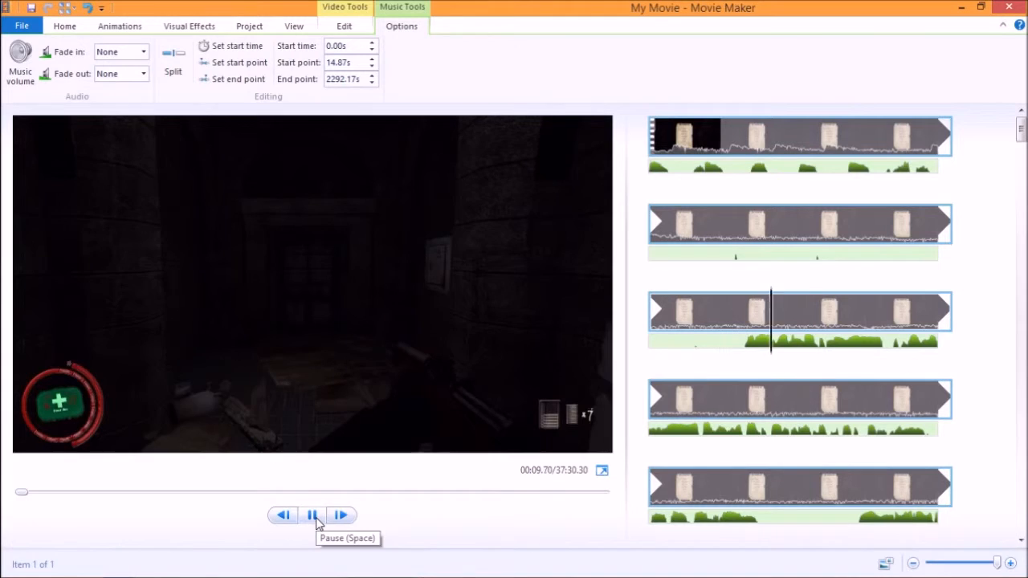
left_click(316, 518)
left_click(752, 357)
left_click_drag(753, 357, 736, 359)
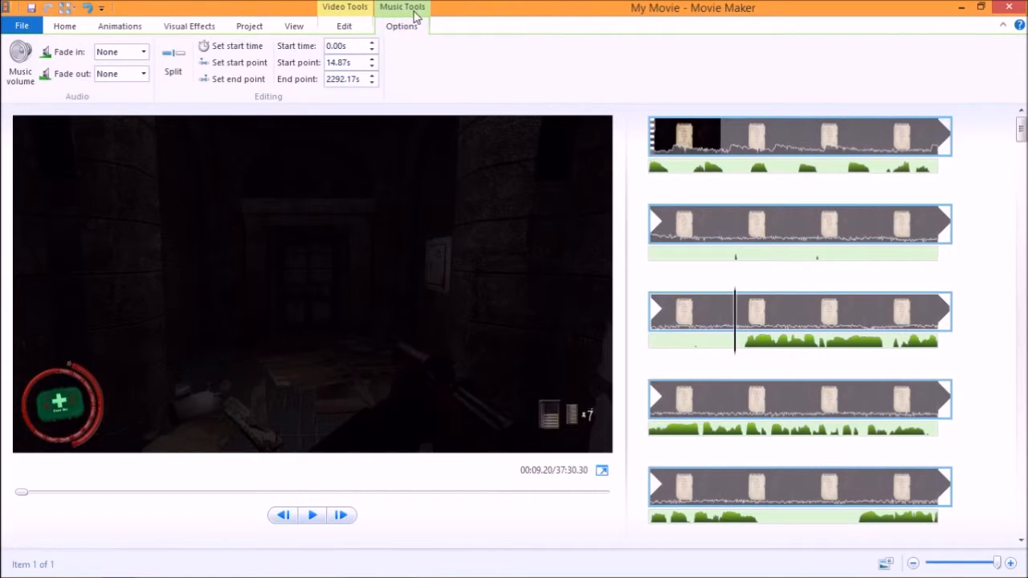
Step: Split both the video clip and the music track at the 9.20 s playhead position
left_click(366, 12)
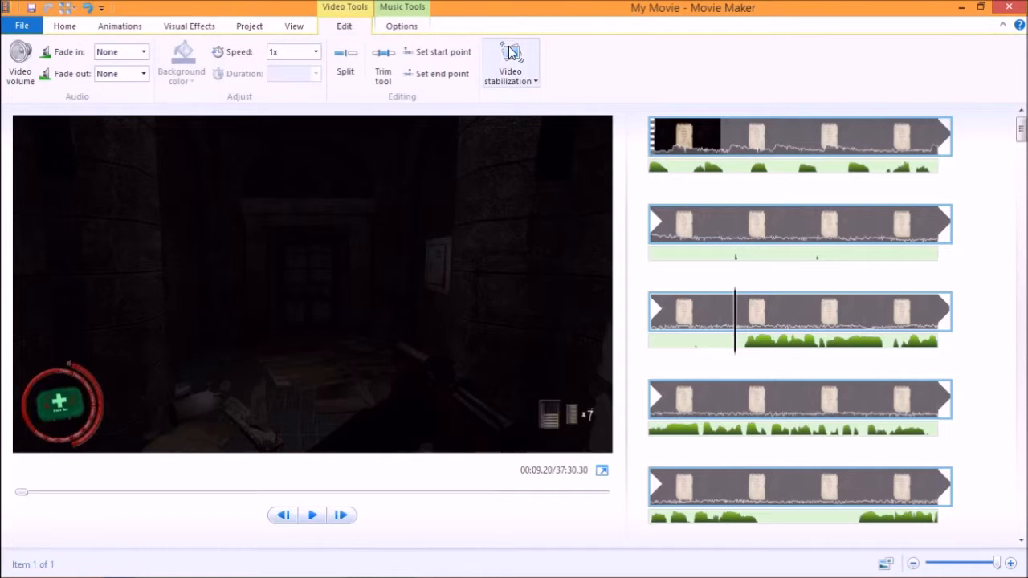
left_click(403, 7)
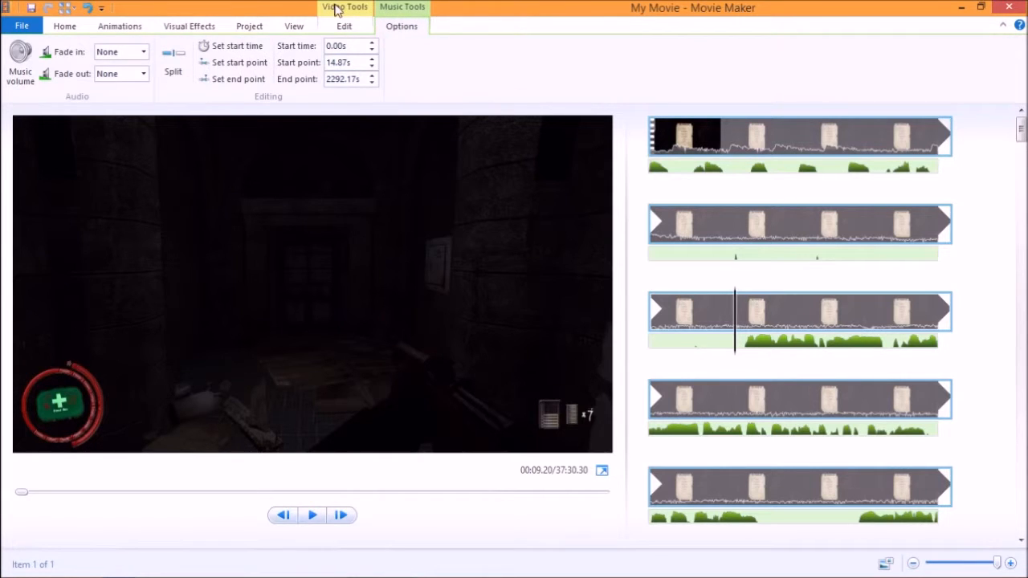
left_click(334, 7)
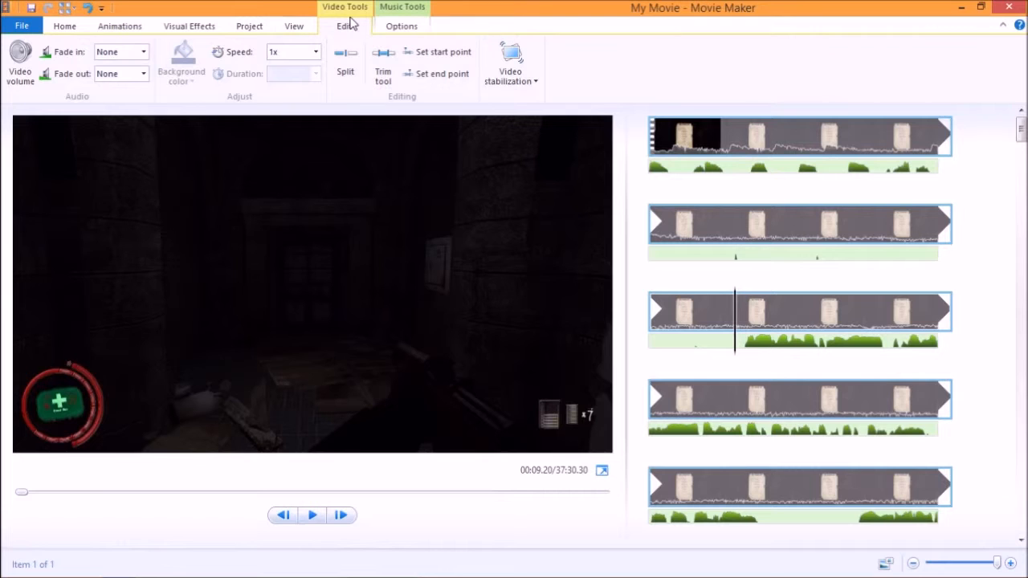
left_click(354, 53)
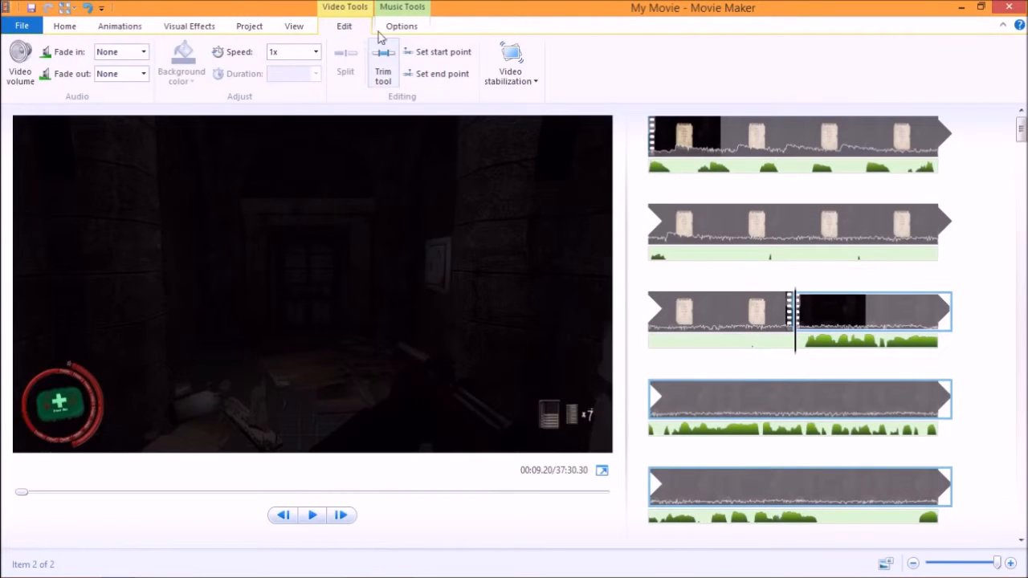
left_click(384, 10)
left_click(181, 52)
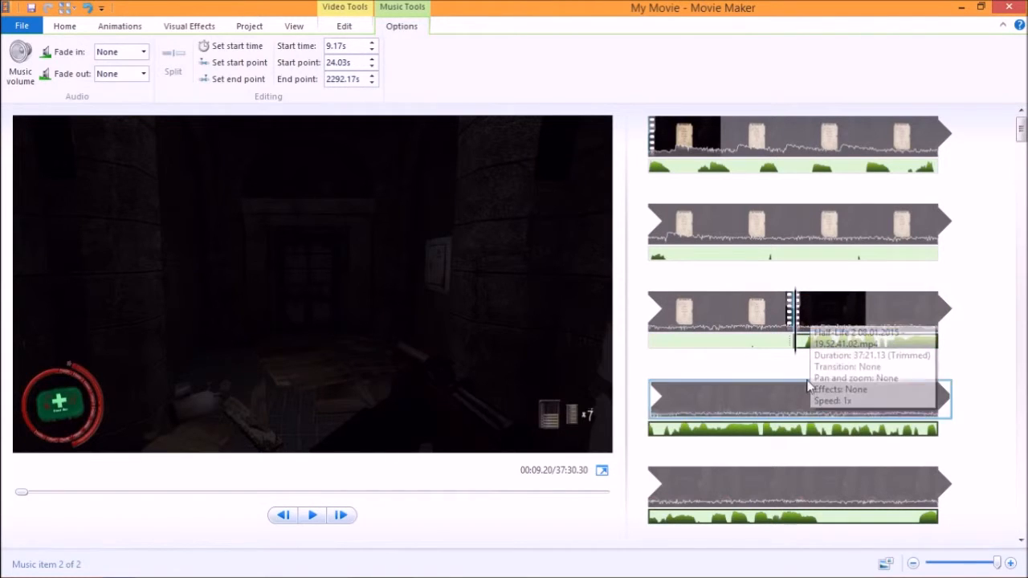
Step: Remove the music and video segments before the split, and preview the project's new opening
left_click(783, 168)
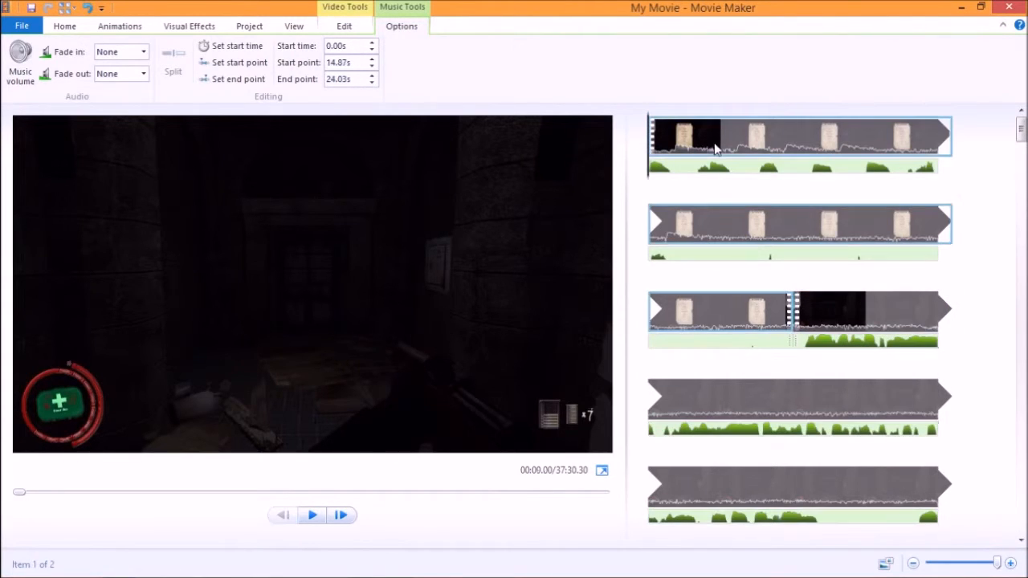
right_click(747, 139)
left_click(710, 169)
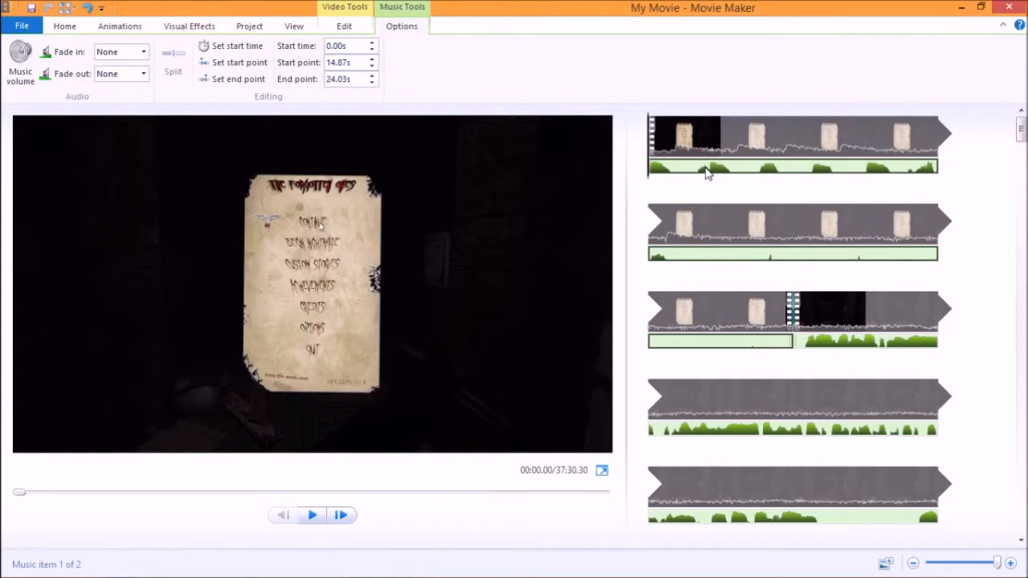
right_click(713, 173)
left_click(751, 245)
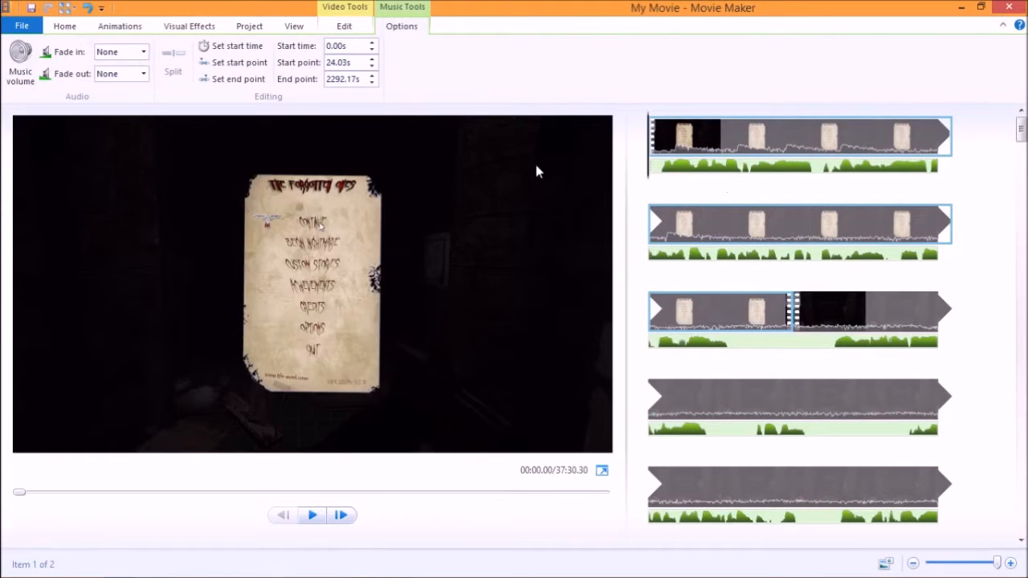
right_click(734, 134)
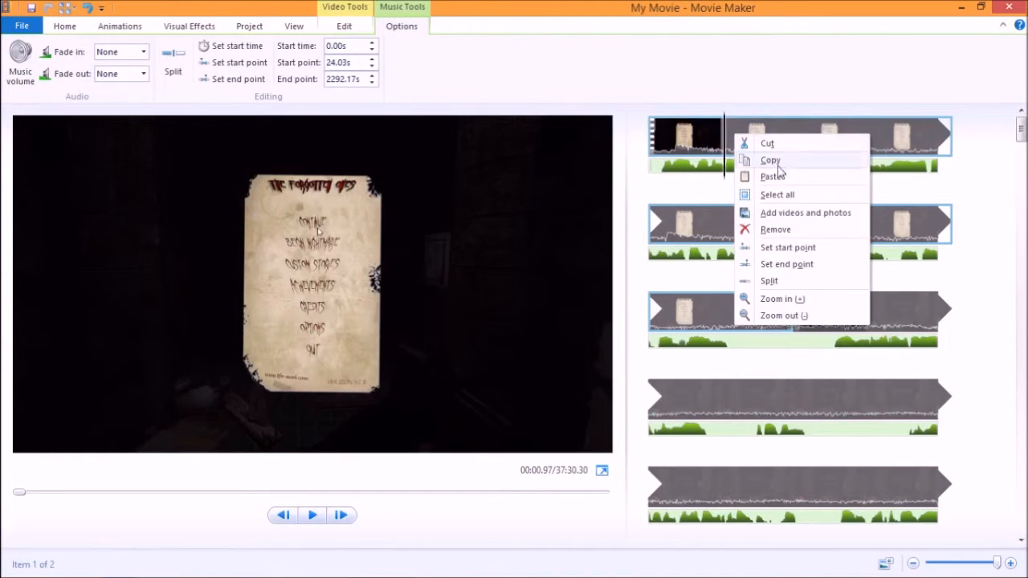
left_click(771, 231)
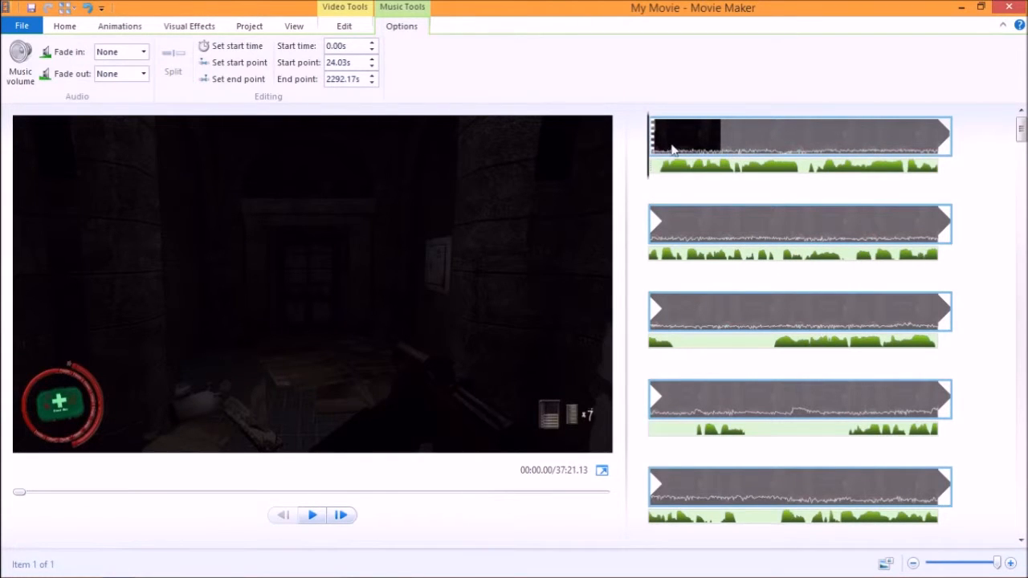
left_click(313, 515)
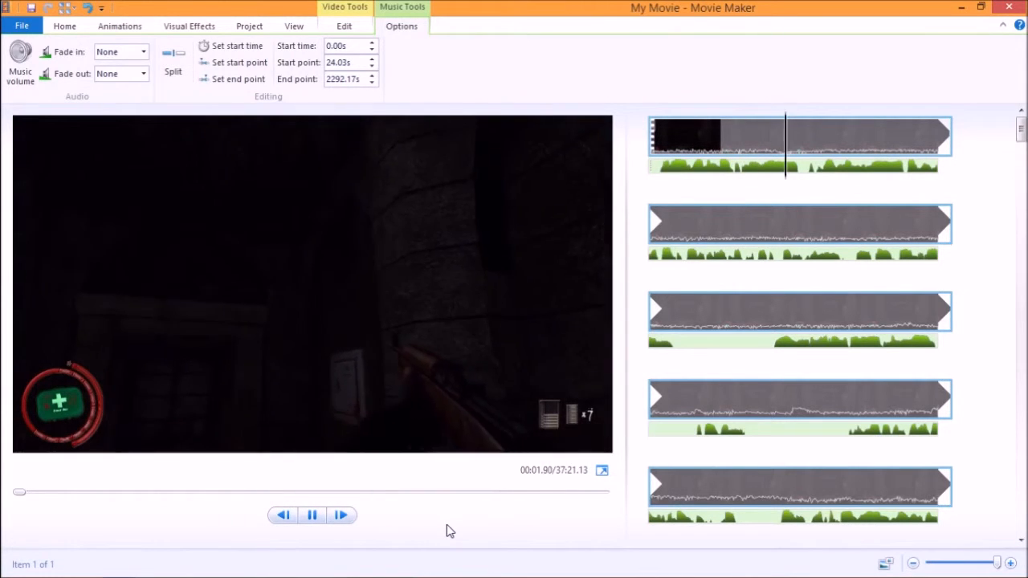
left_click(314, 516)
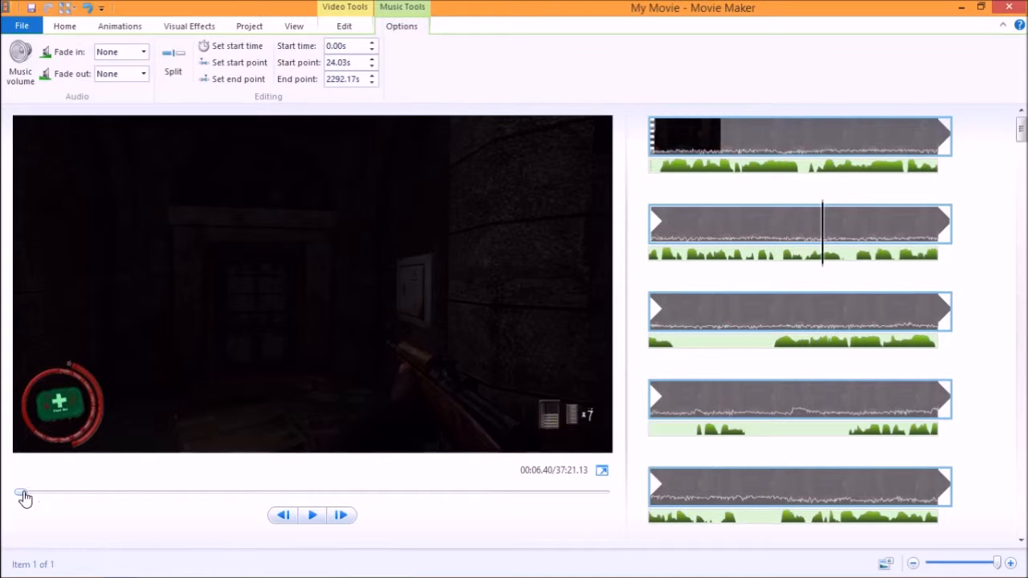
Step: Find the door shot before the loading screen and split both the music track and the video at about 8:08.27
left_click_drag(24, 498, 151, 499)
left_click(314, 519)
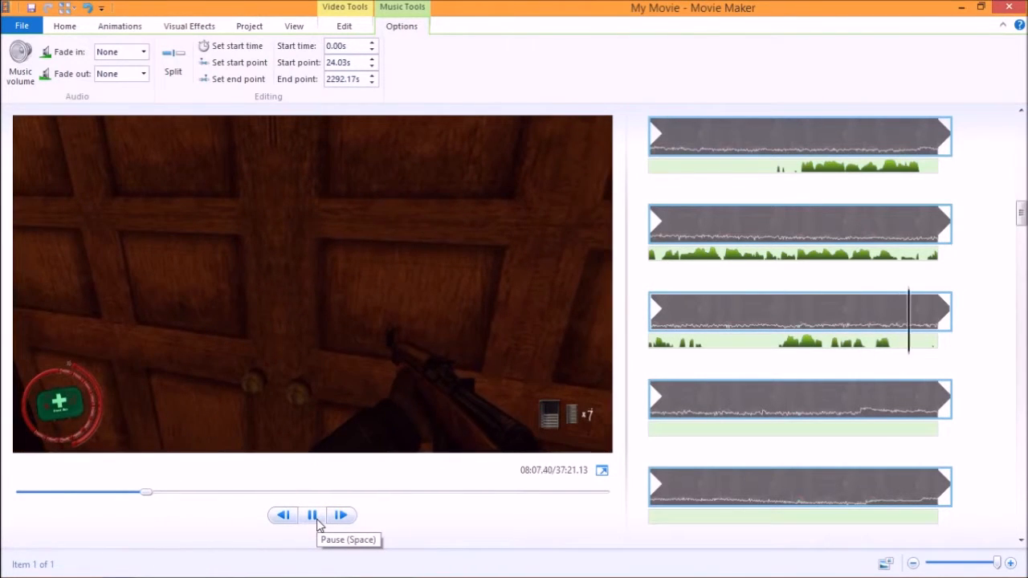
left_click(313, 516)
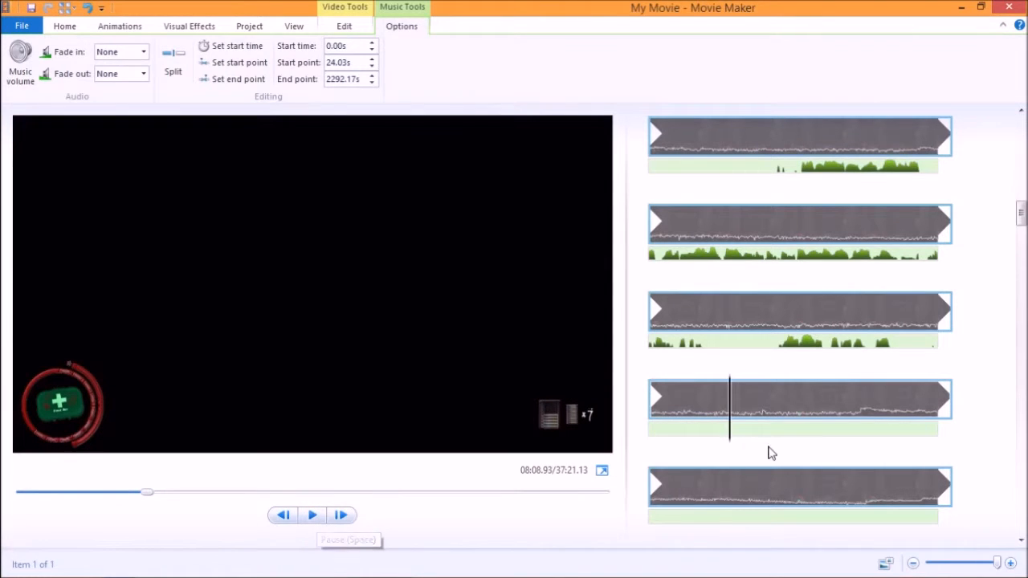
left_click_drag(731, 442, 678, 442)
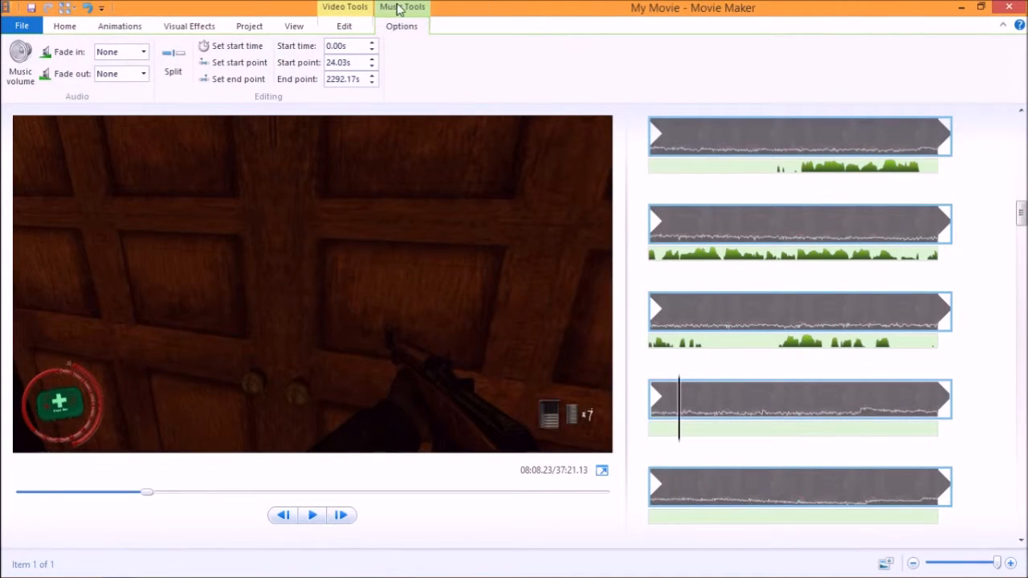
left_click(175, 54)
left_click(353, 8)
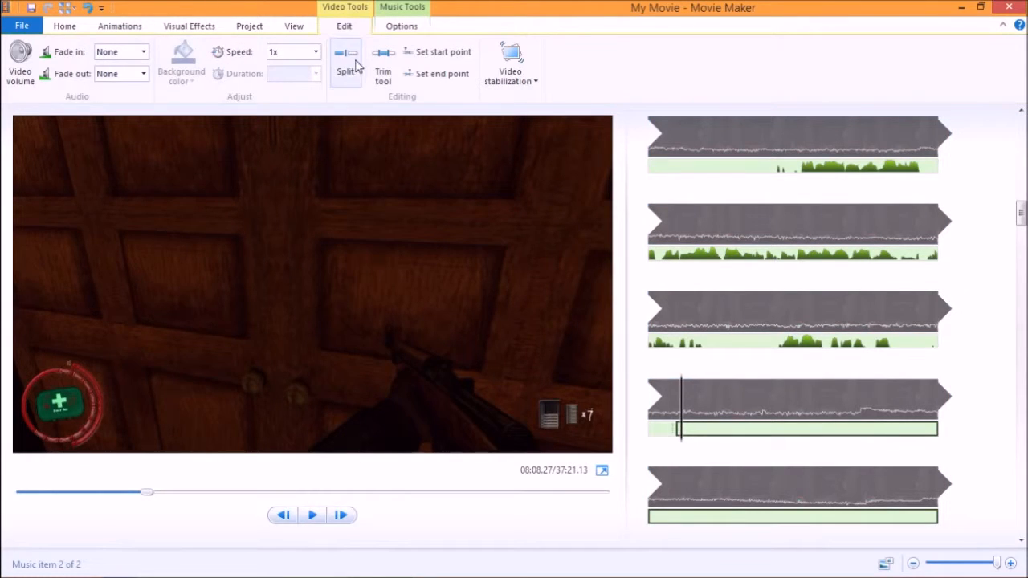
left_click(353, 64)
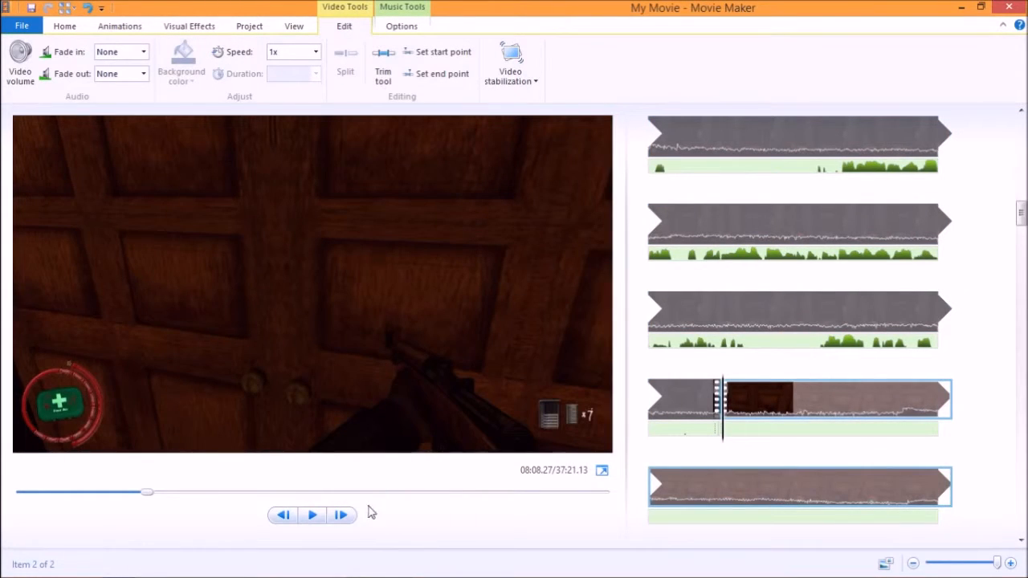
Step: Move through the loading screen section and place the playhead at its end, at 8:24.93
left_click(314, 516)
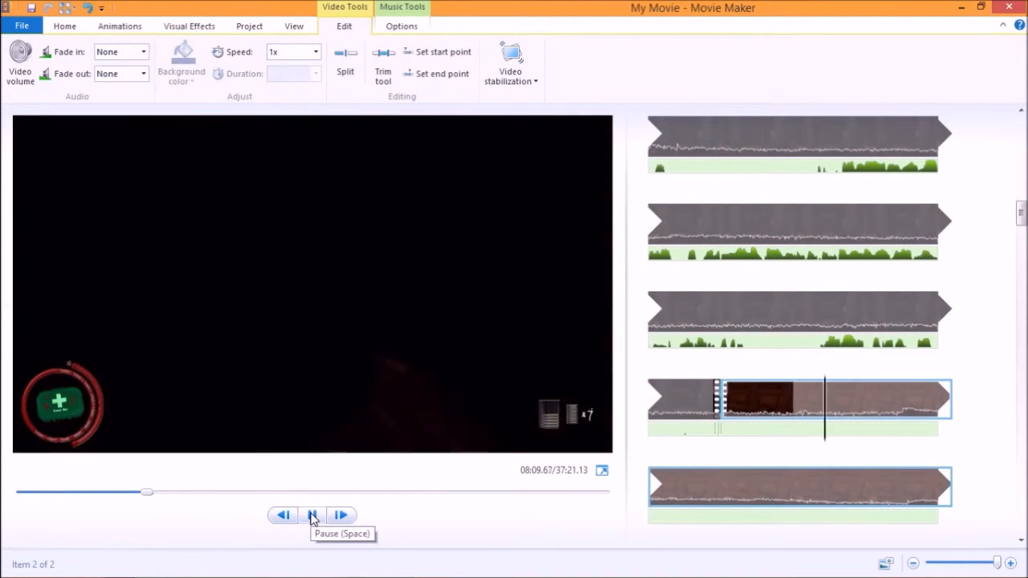
left_click(313, 516)
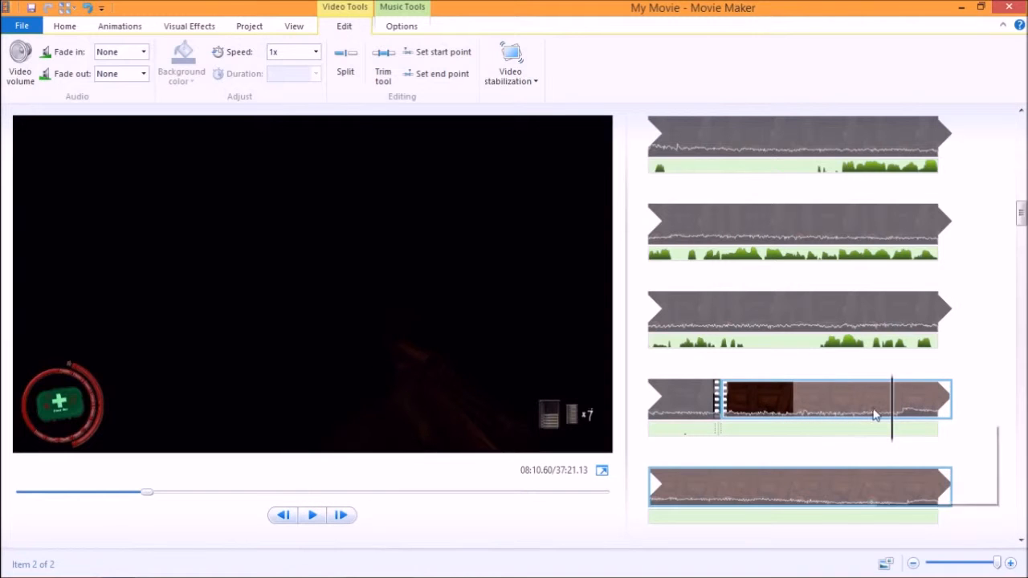
left_click(728, 486)
scroll(727, 493, "down", 1)
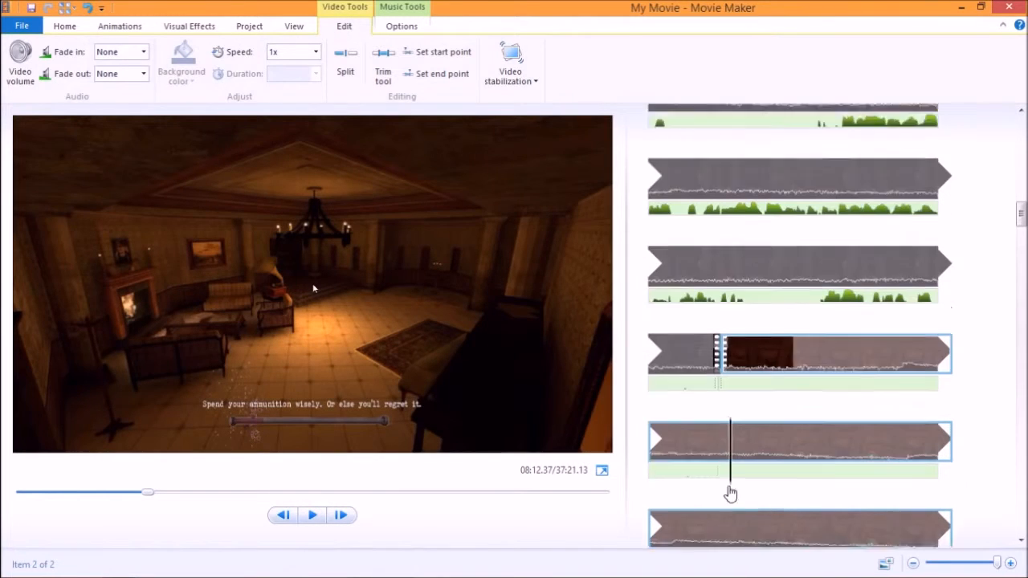
left_click(729, 486)
scroll(730, 482, "down", 1)
left_click(732, 481)
scroll(731, 481, "down", 1)
left_click(730, 436)
left_click(821, 446)
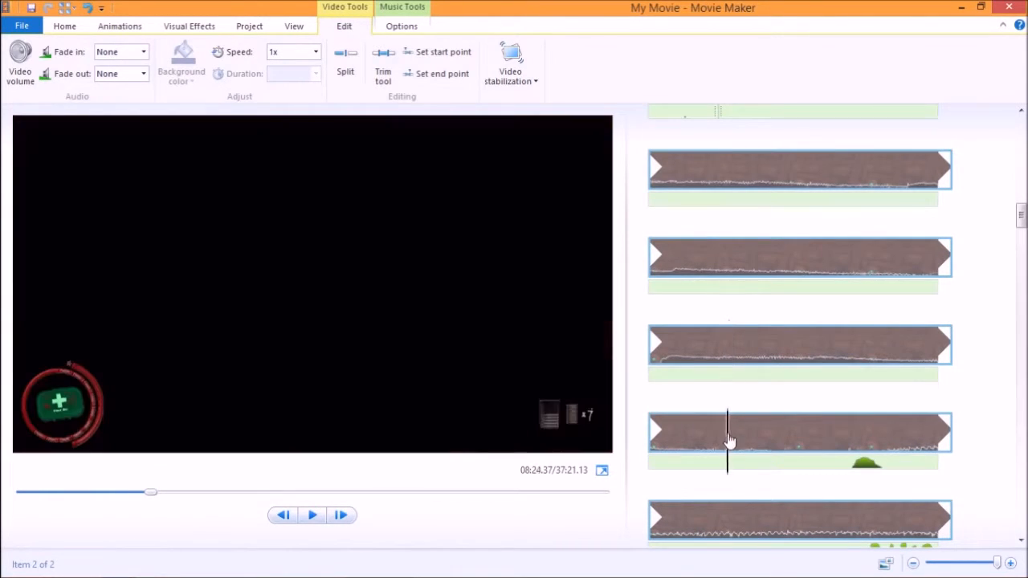
left_click_drag(859, 458, 772, 470)
scroll(772, 470, "up", 1)
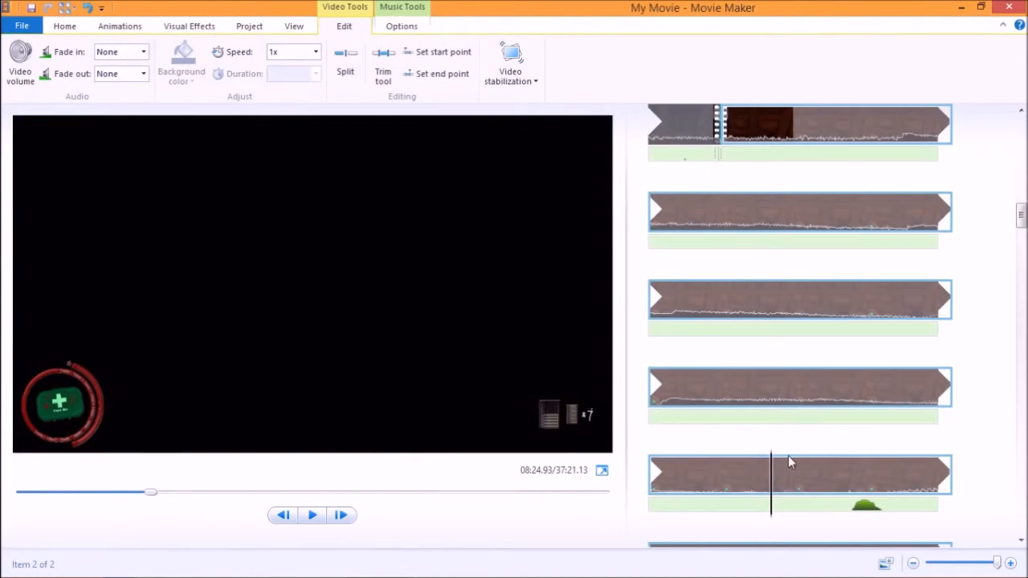
Step: Split both the music track and the video at the 8:24.93 playhead position
left_click(384, 10)
left_click(203, 46)
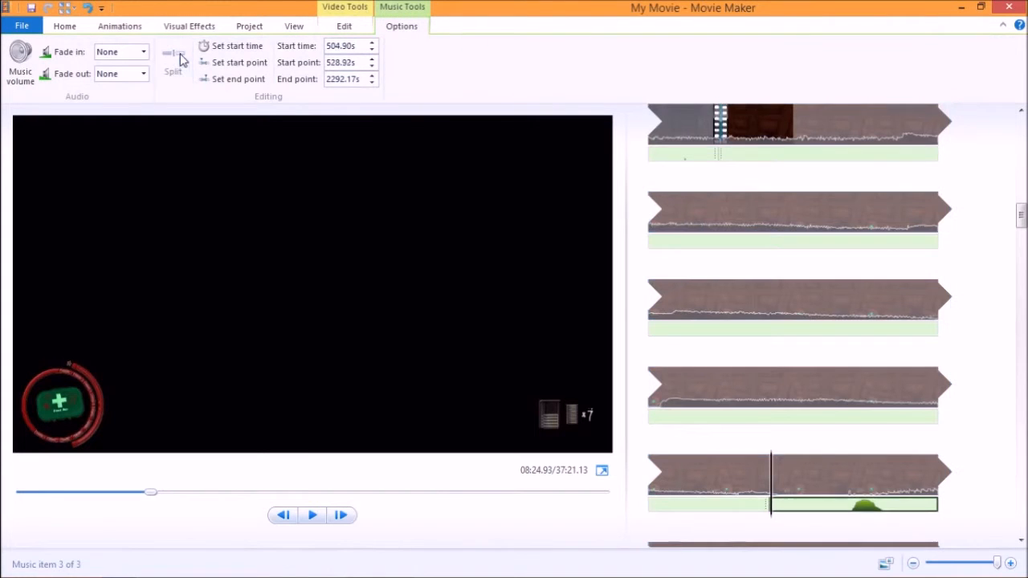
left_click(356, 7)
left_click(344, 60)
Step: Remove the middle music segment and the middle video segment that contain the loading screen
left_click(728, 509)
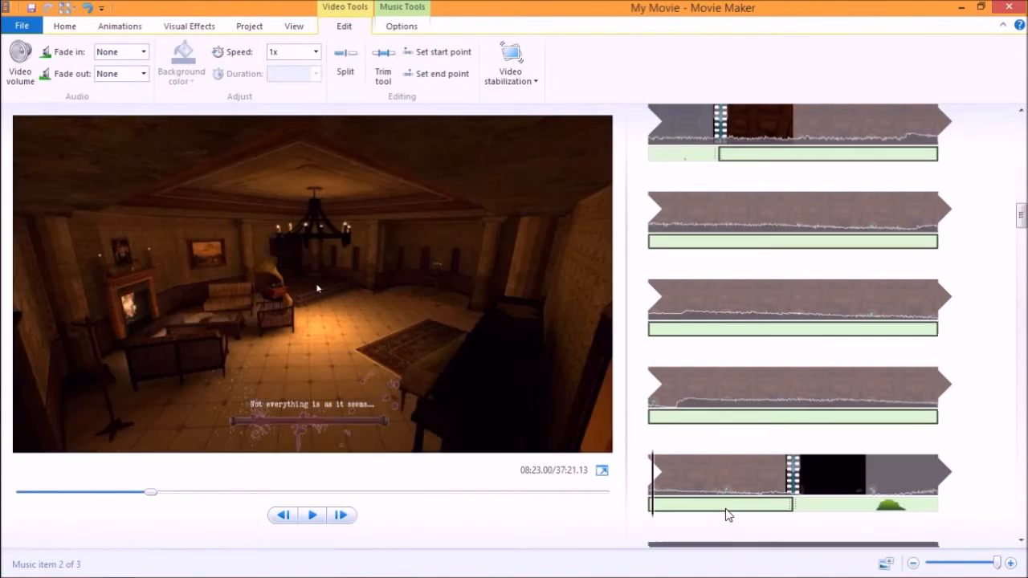
right_click(727, 516)
left_click(776, 414)
left_click(797, 216)
right_click(839, 218)
left_click(861, 307)
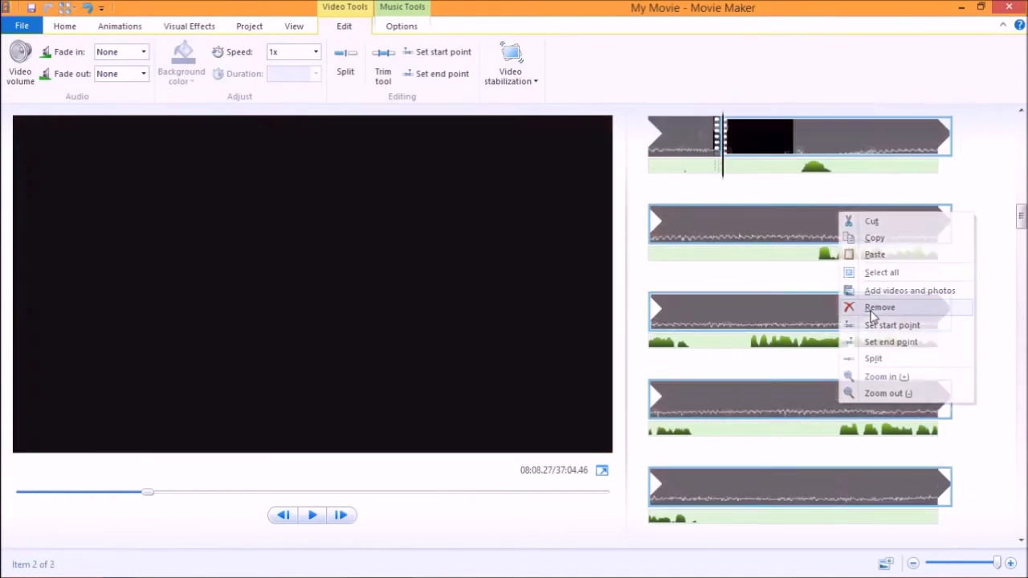
Step: Play the project from about 8:07 to check the cut where the loading screen was removed
left_click(663, 360)
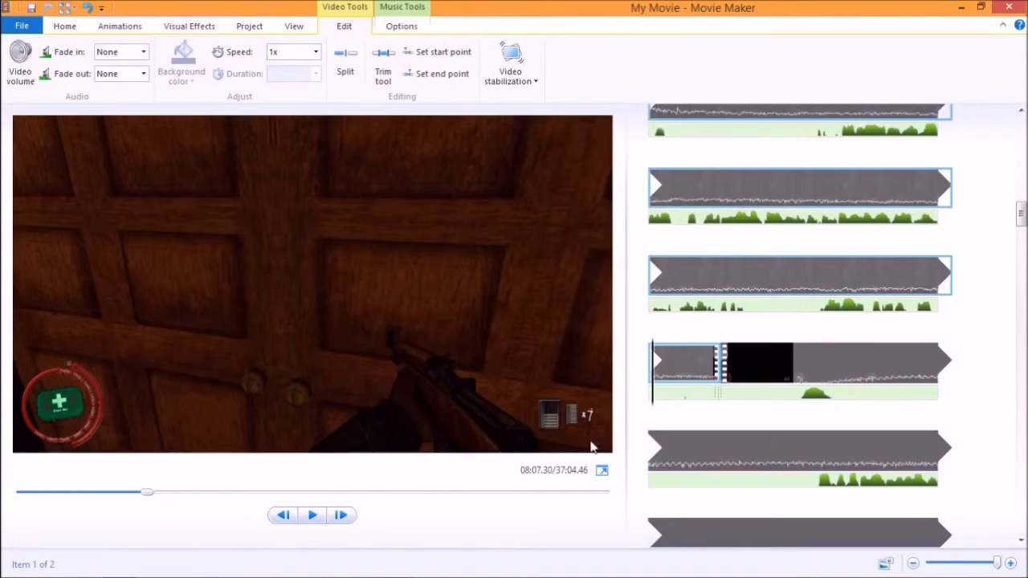
left_click(313, 516)
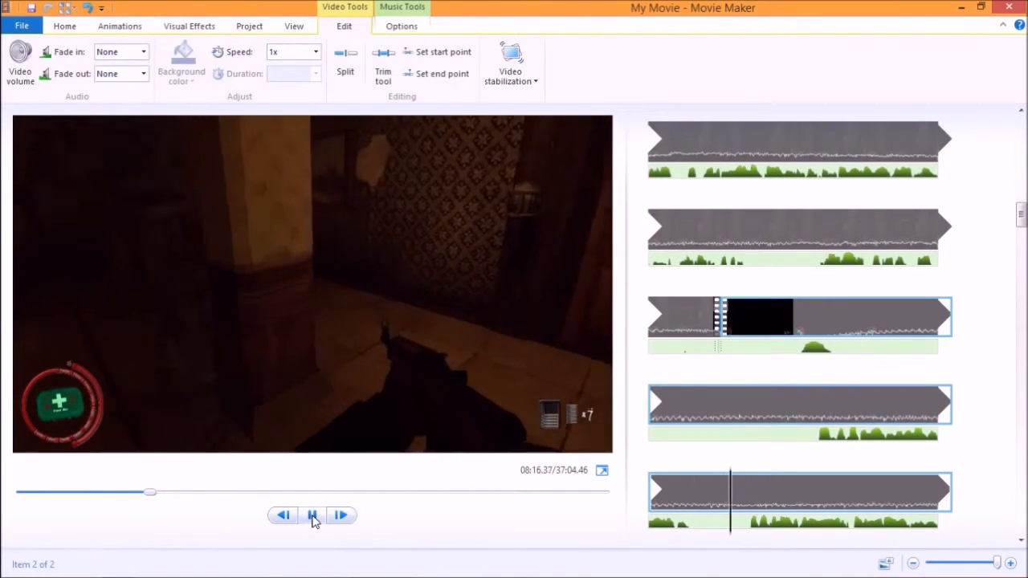
left_click(313, 516)
mouse_move(402, 576)
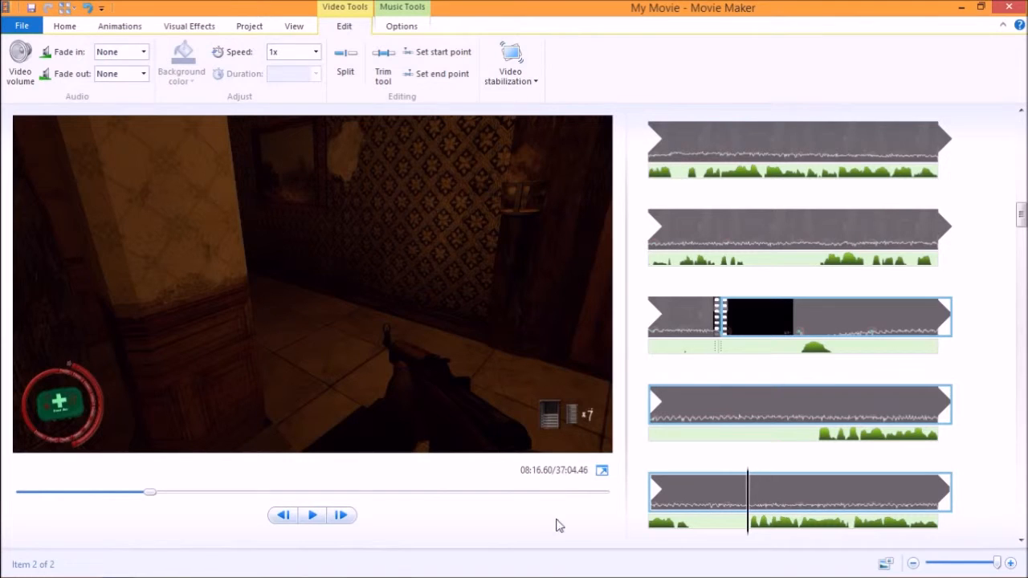
mouse_move(482, 573)
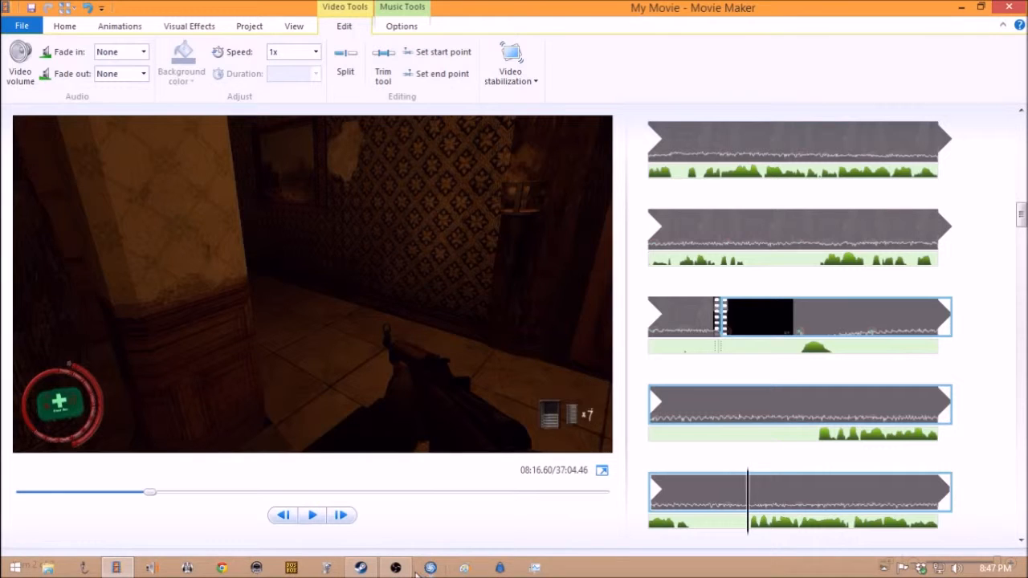
mouse_move(406, 574)
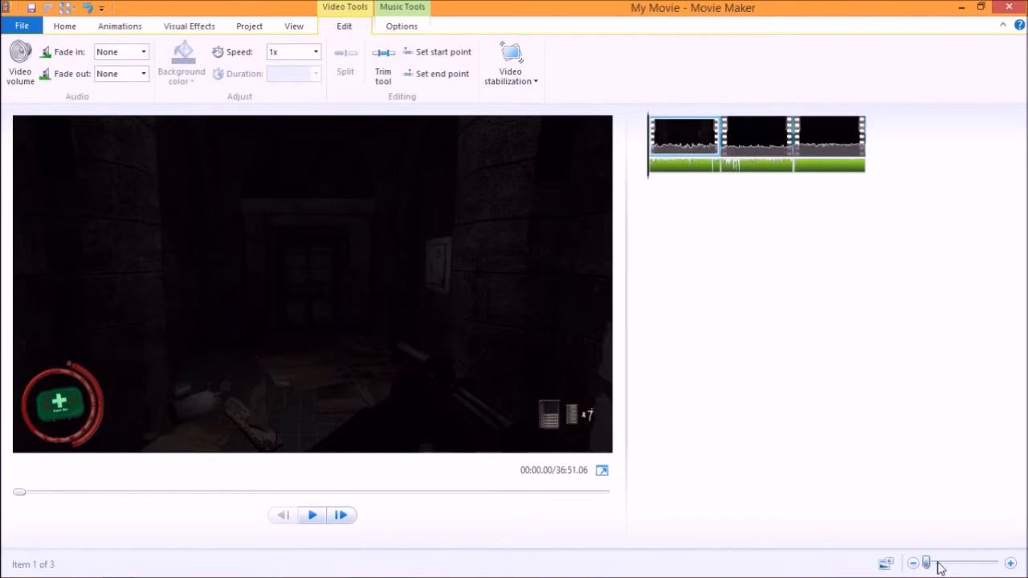
Step: Zoom the timeline in to its largest scale
scroll(932, 567, "up", 3)
left_click_drag(932, 570, 997, 565)
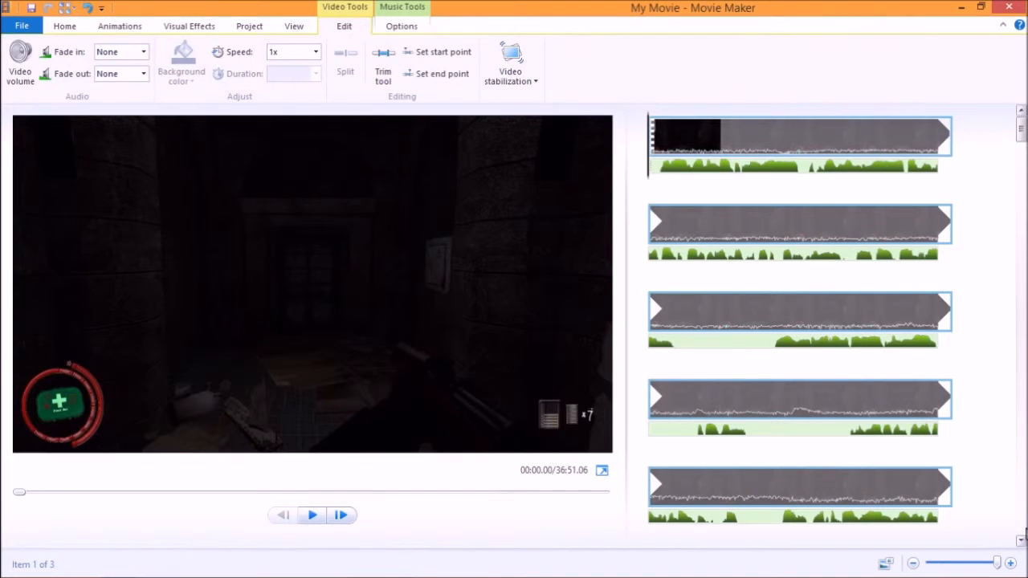
Step: Show the whole timeline at its smallest scale and play the first clip from its start and from about 2:40 to judge the audio balance
left_click_drag(996, 565, 907, 567)
left_click(312, 516)
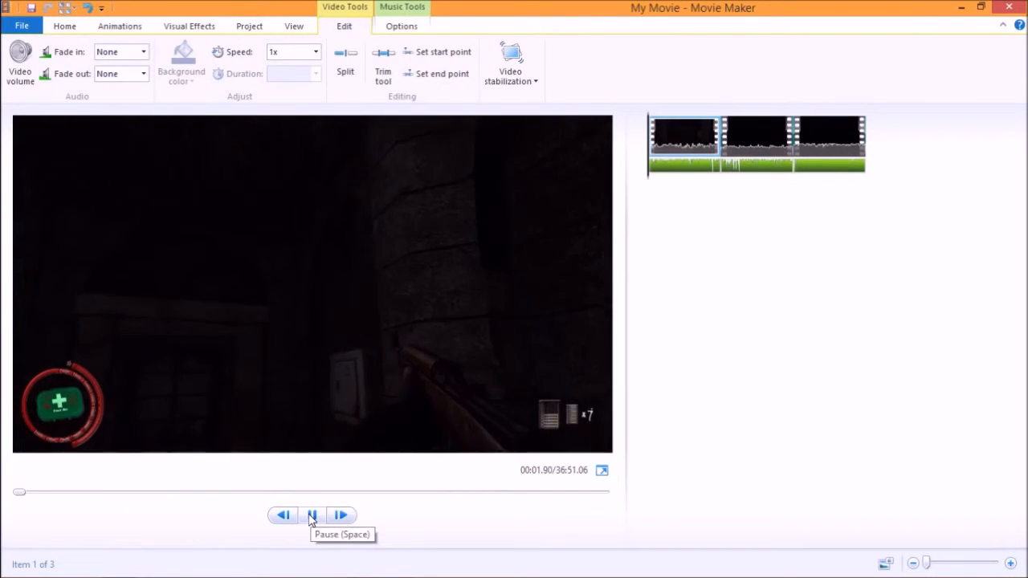
left_click(313, 516)
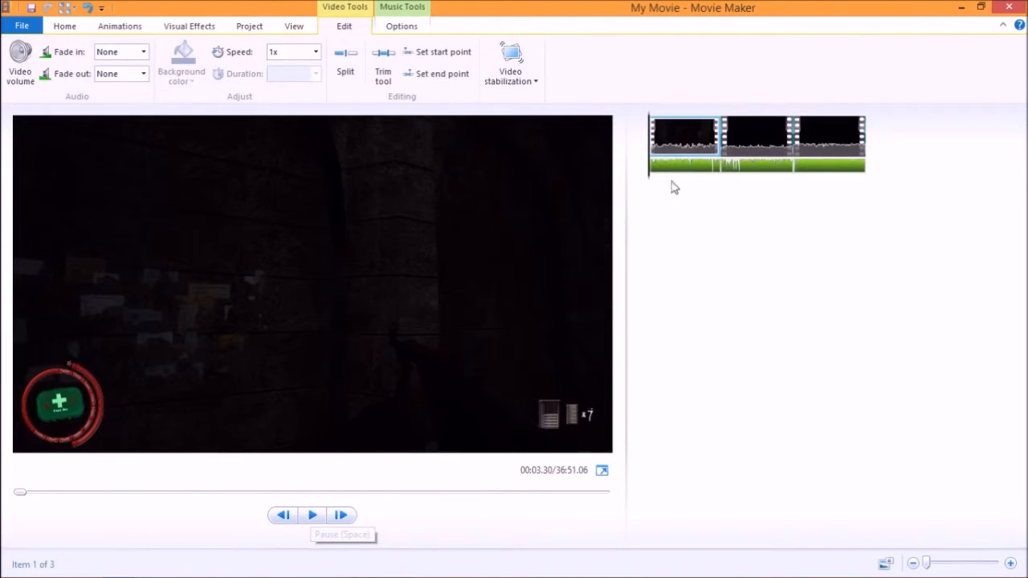
left_click_drag(653, 181, 675, 180)
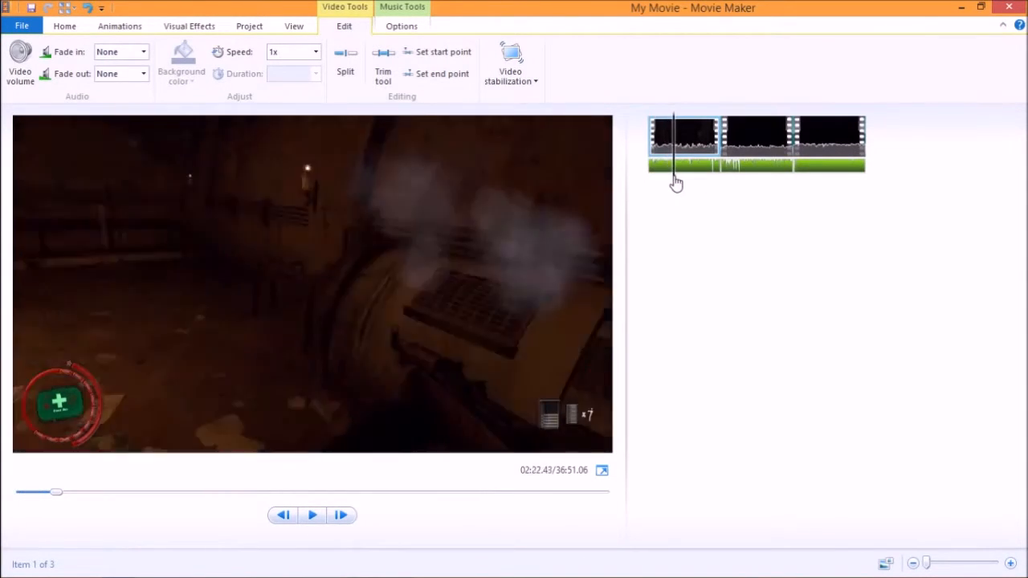
left_click(320, 515)
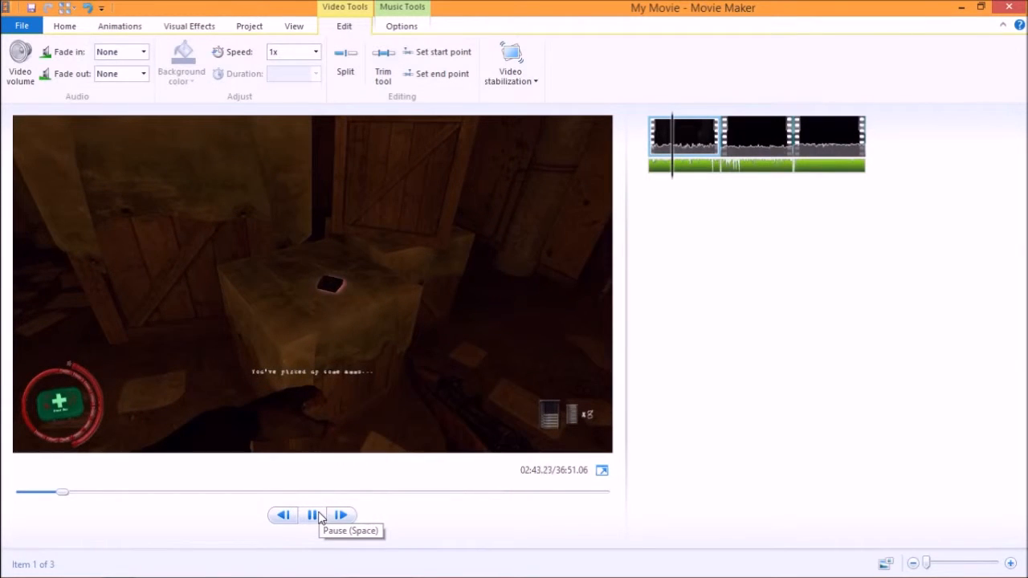
left_click(320, 517)
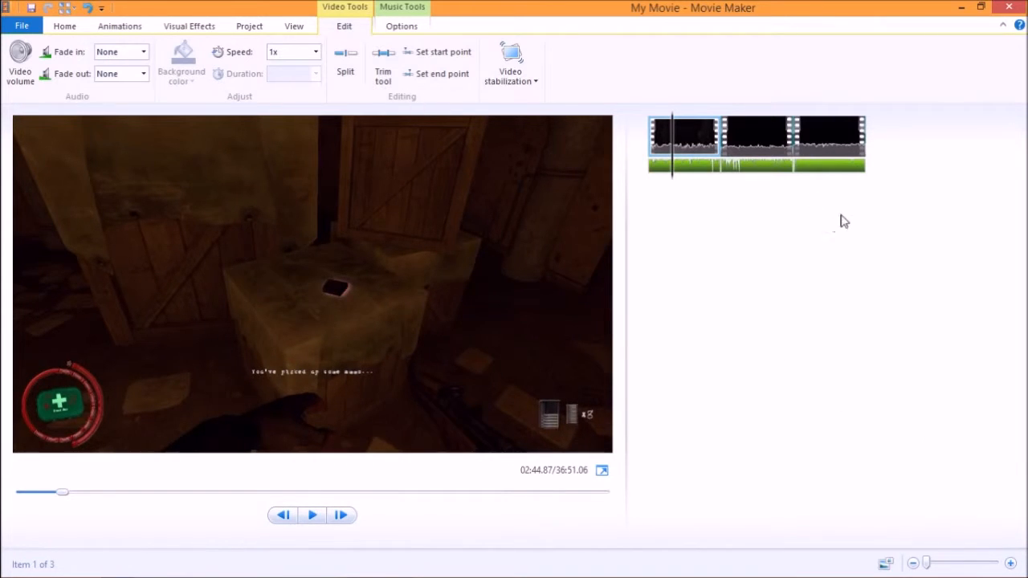
Step: Lower the first video clip's volume well below the midpoint, leaving the music volume as it is, and play from 2:44.87 to check the balance
left_click(423, 8)
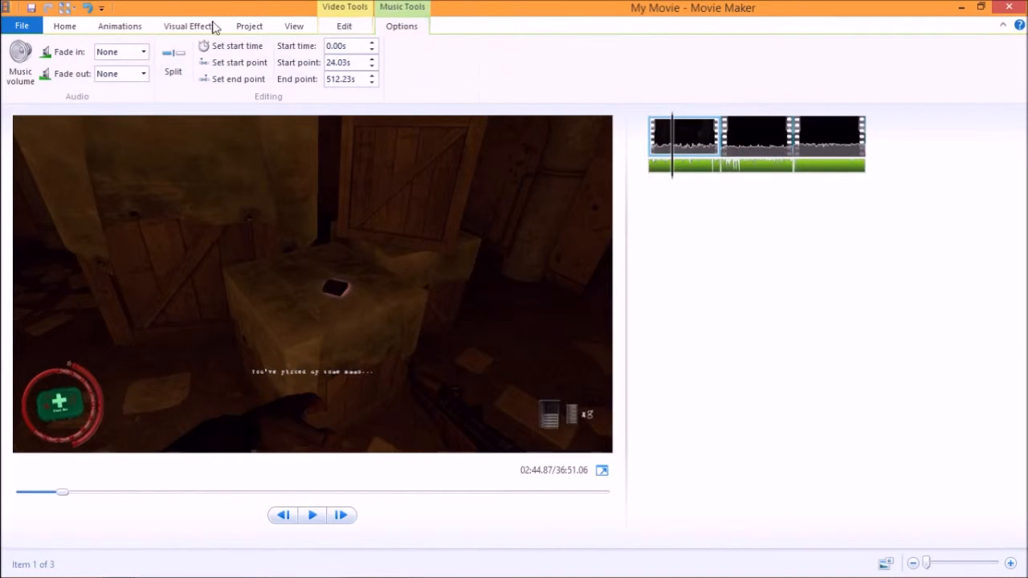
left_click(19, 58)
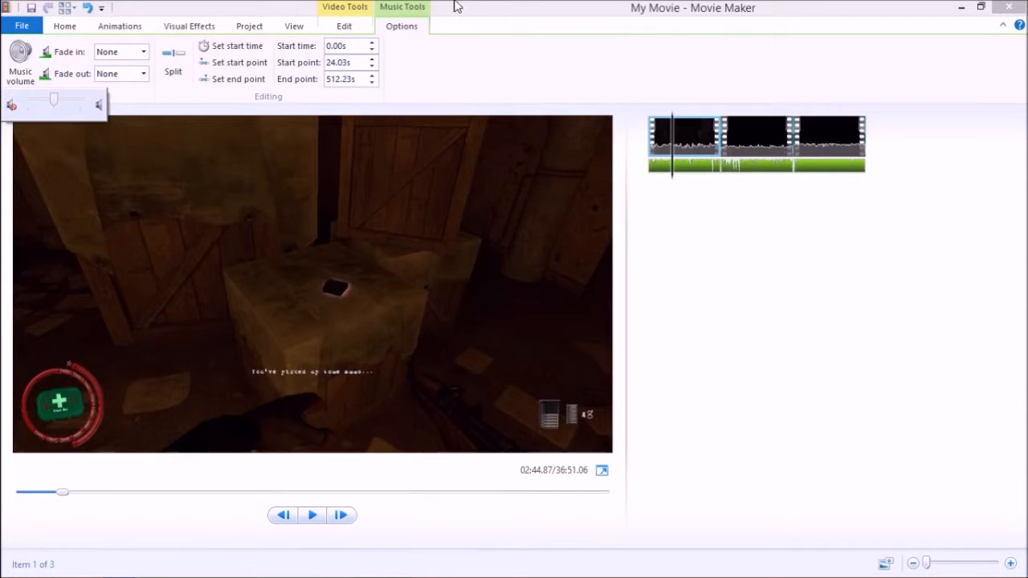
left_click(343, 9)
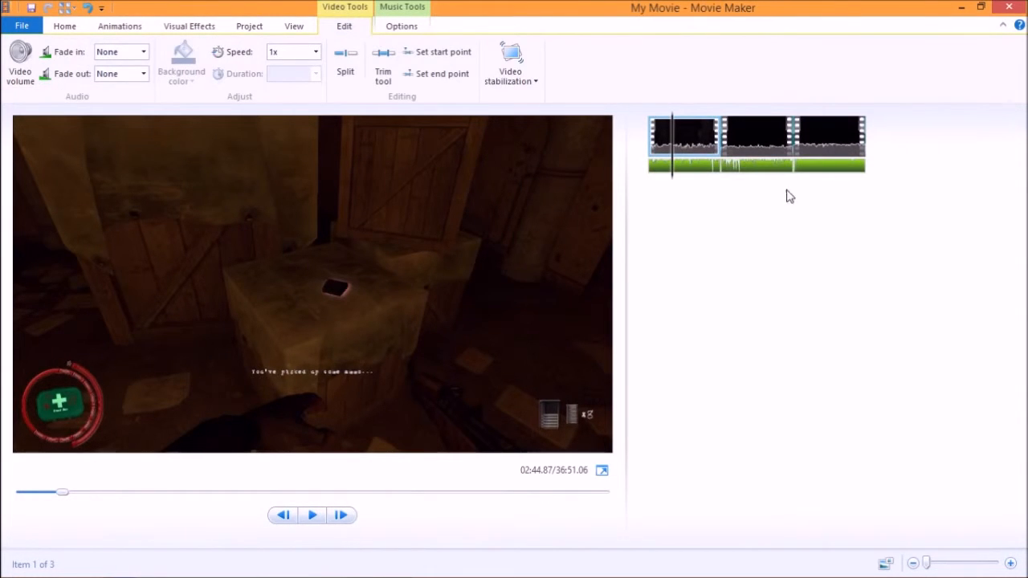
left_click(19, 56)
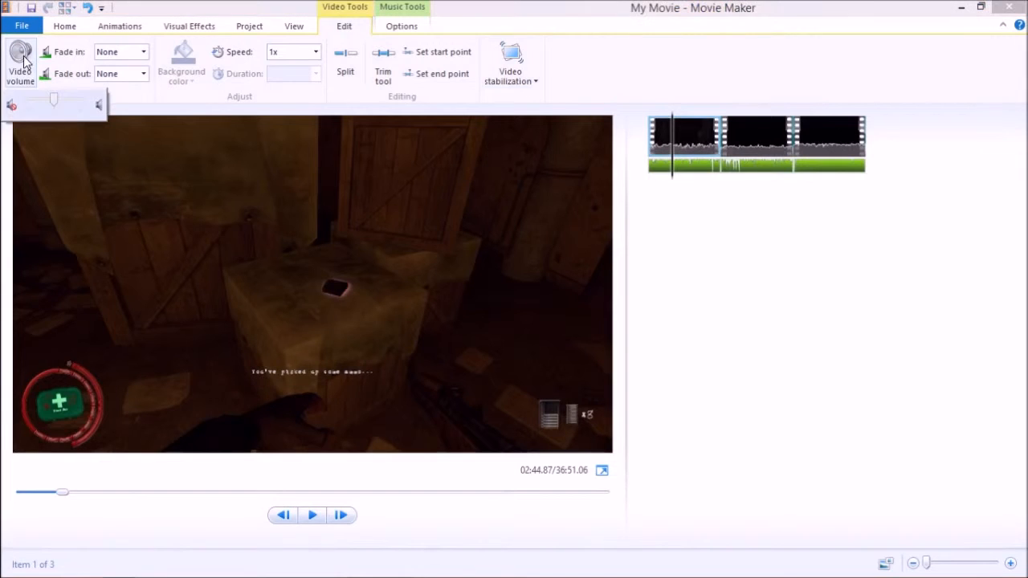
left_click_drag(53, 110, 36, 112)
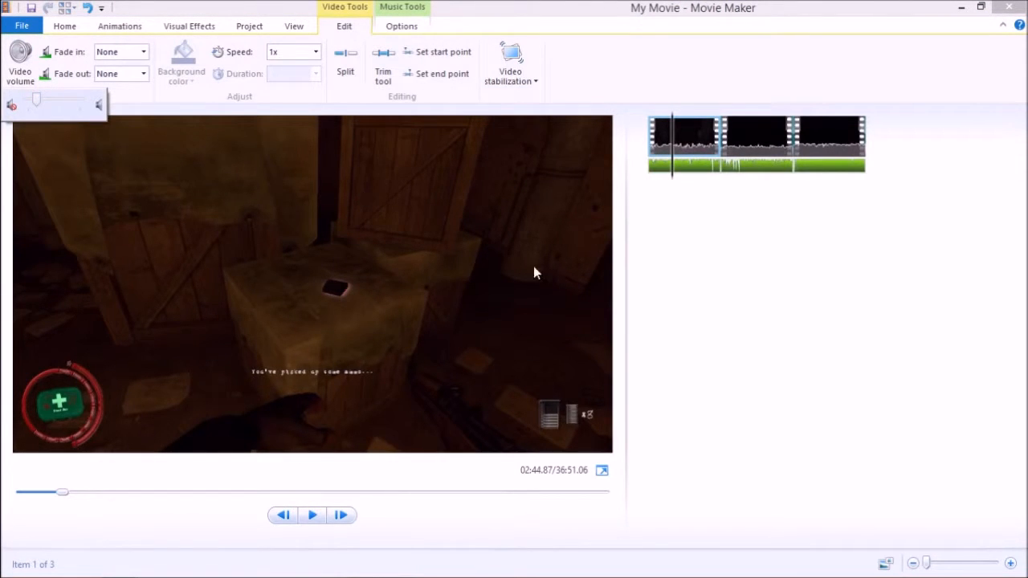
left_click(898, 340)
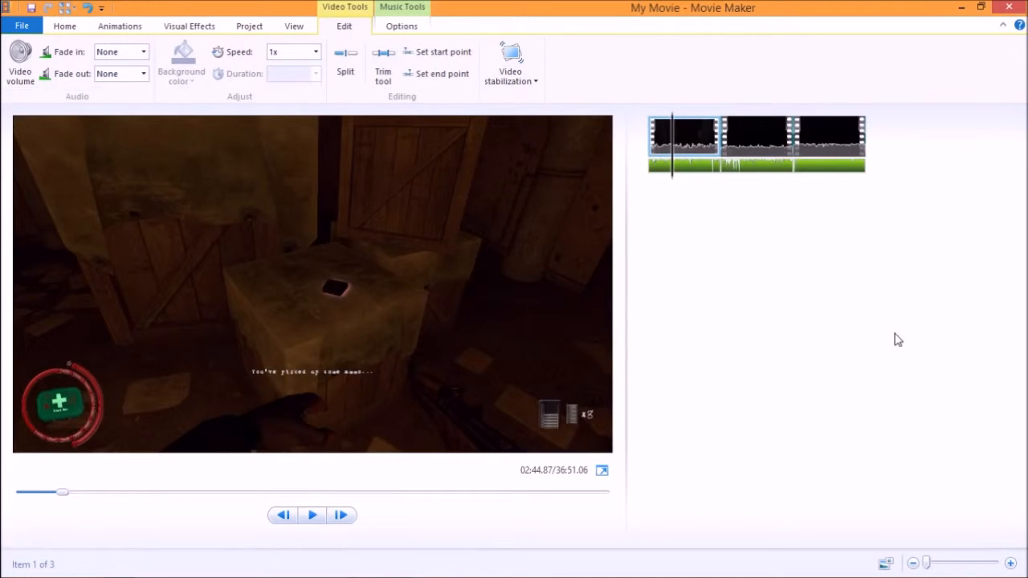
left_click(312, 516)
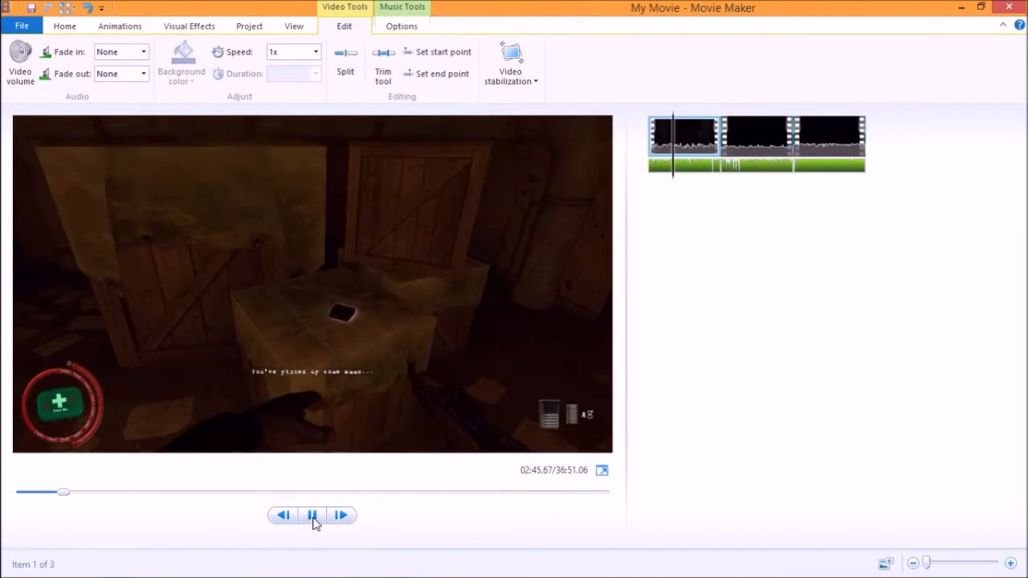
left_click(313, 515)
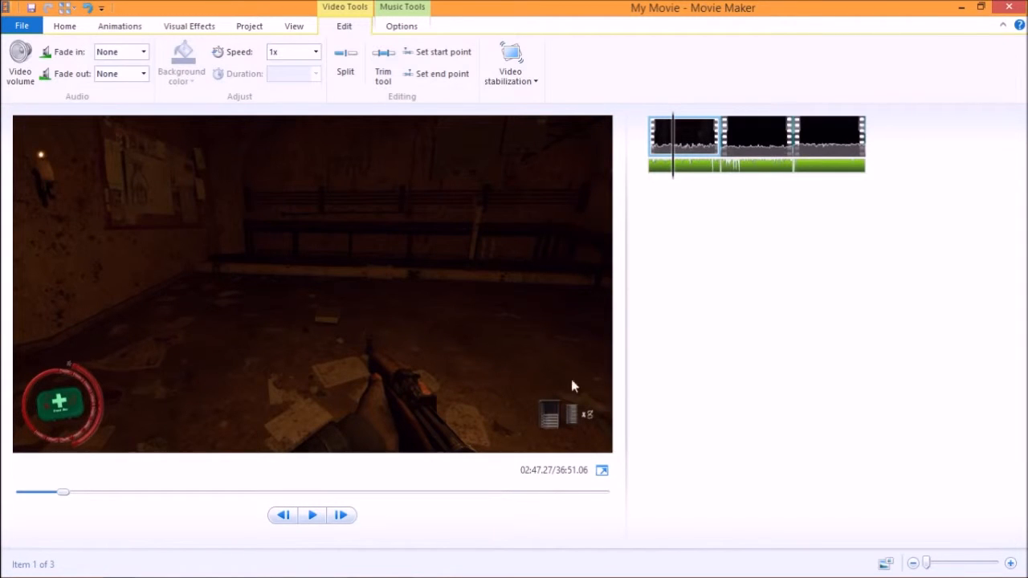
Step: Play the beginning of the second video clip briefly and lower its video volume well below the midpoint
left_click(735, 145)
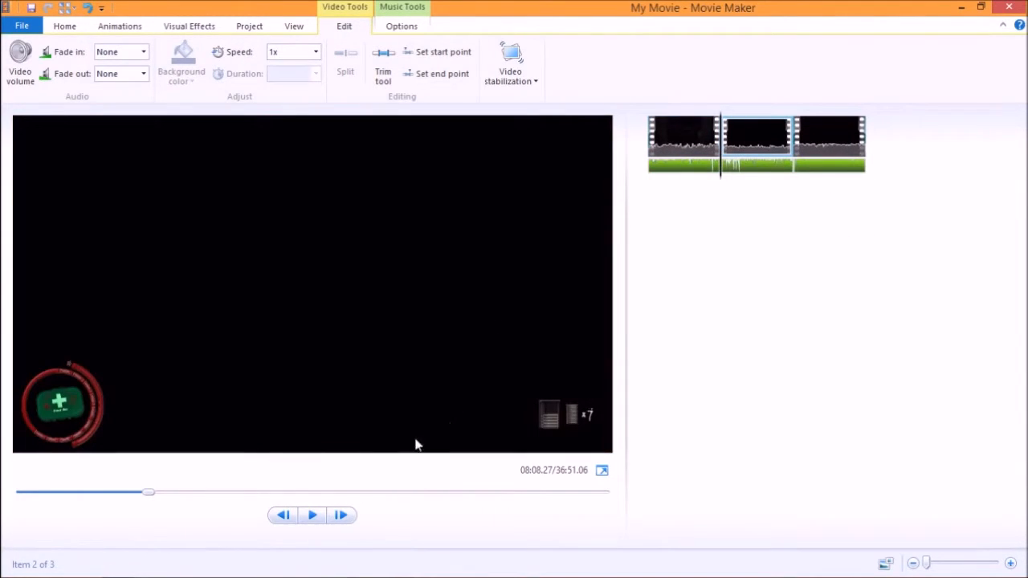
left_click(313, 515)
left_click(313, 515)
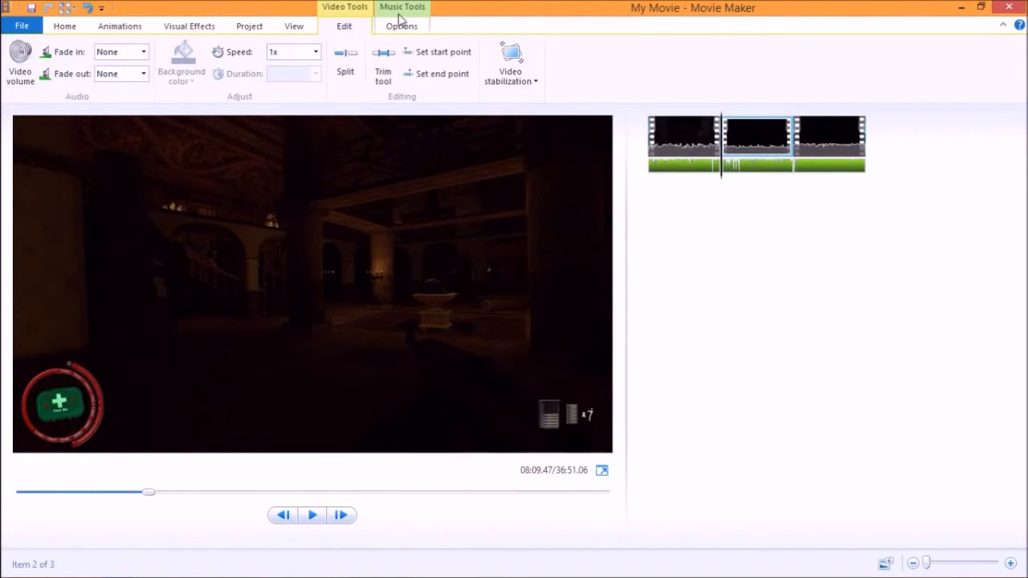
left_click(22, 69)
left_click_drag(55, 105, 35, 107)
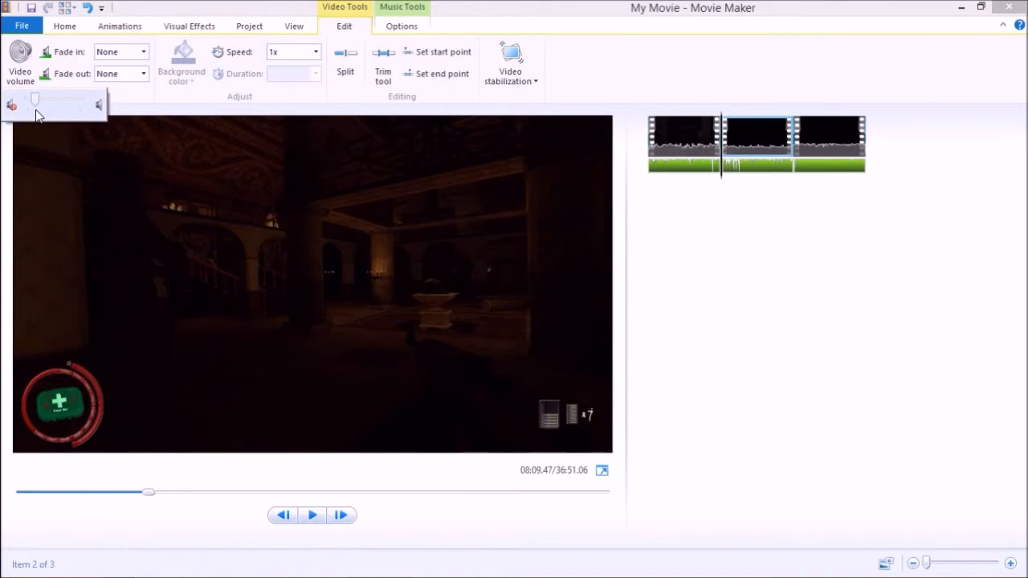
left_click(797, 361)
Step: Play the beginning of the third video clip, lower its video volume well below the midpoint, and recheck the volume setting
left_click(828, 148)
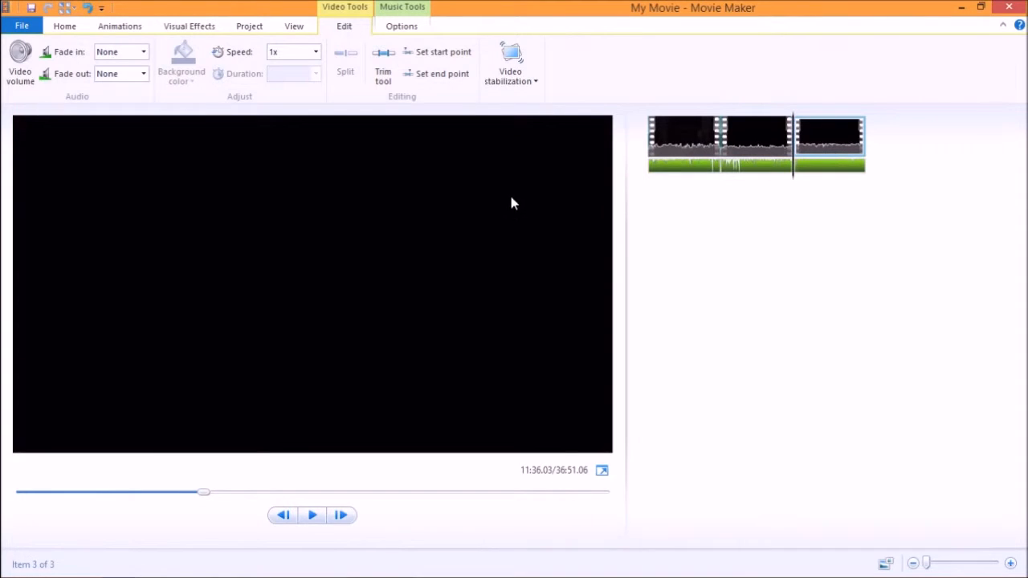
left_click(313, 515)
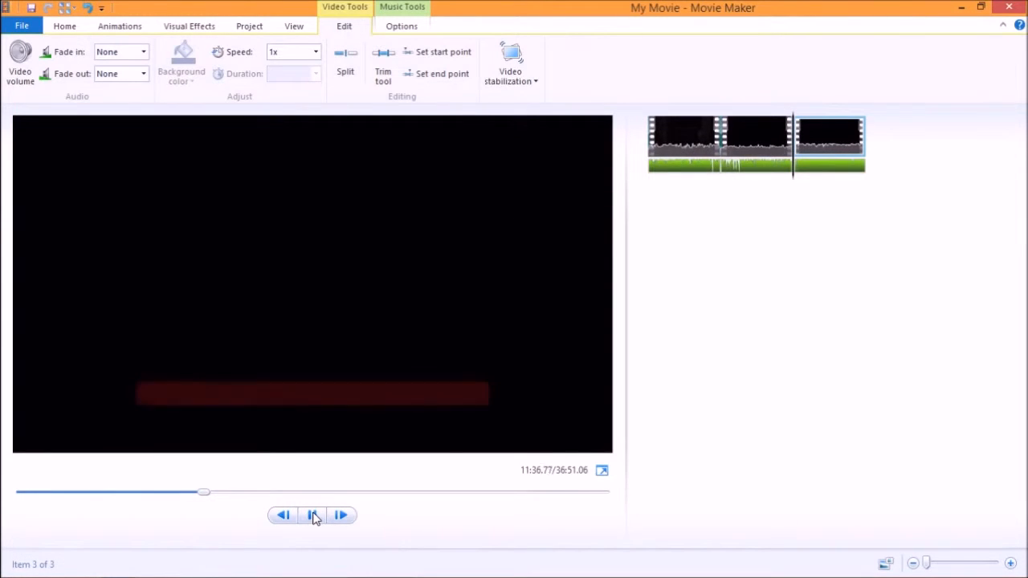
left_click(313, 516)
left_click(26, 64)
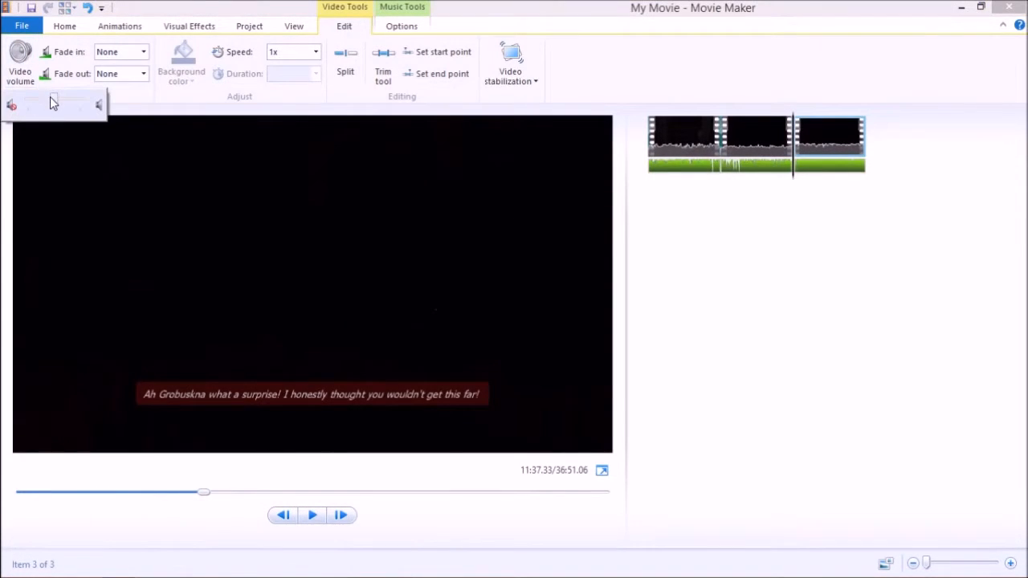
left_click_drag(53, 103, 35, 117)
left_click(683, 320)
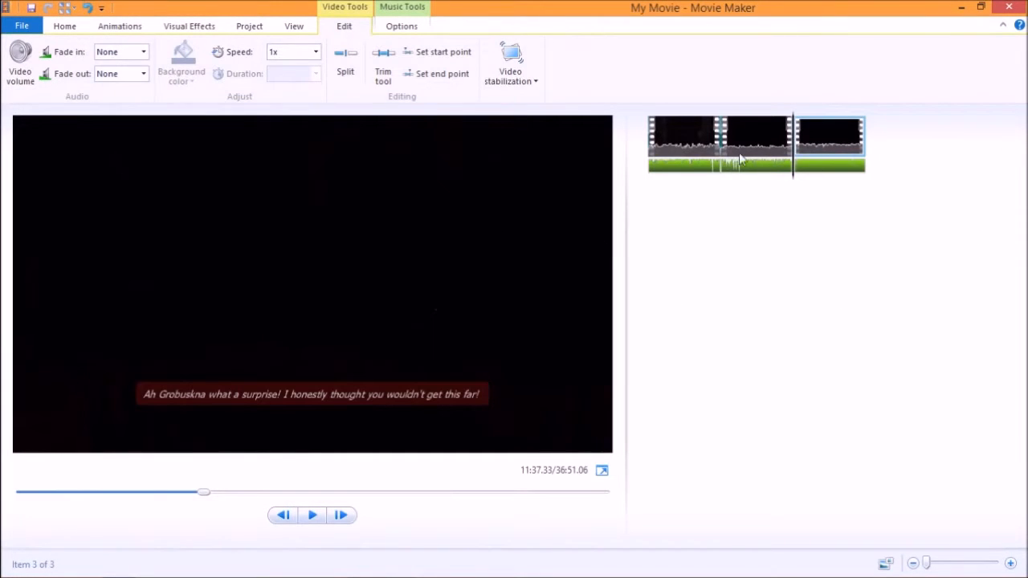
left_click(20, 61)
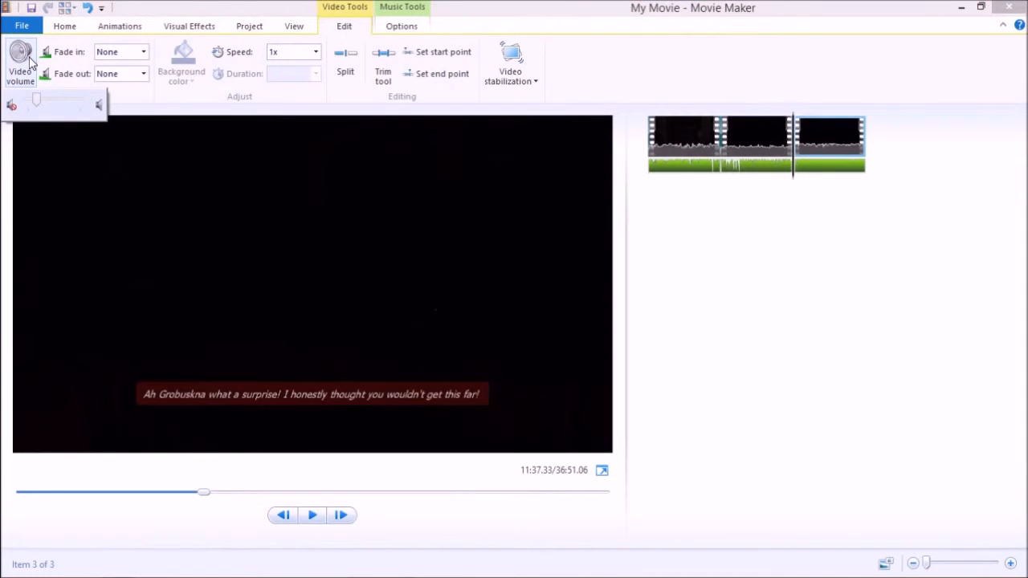
left_click(909, 343)
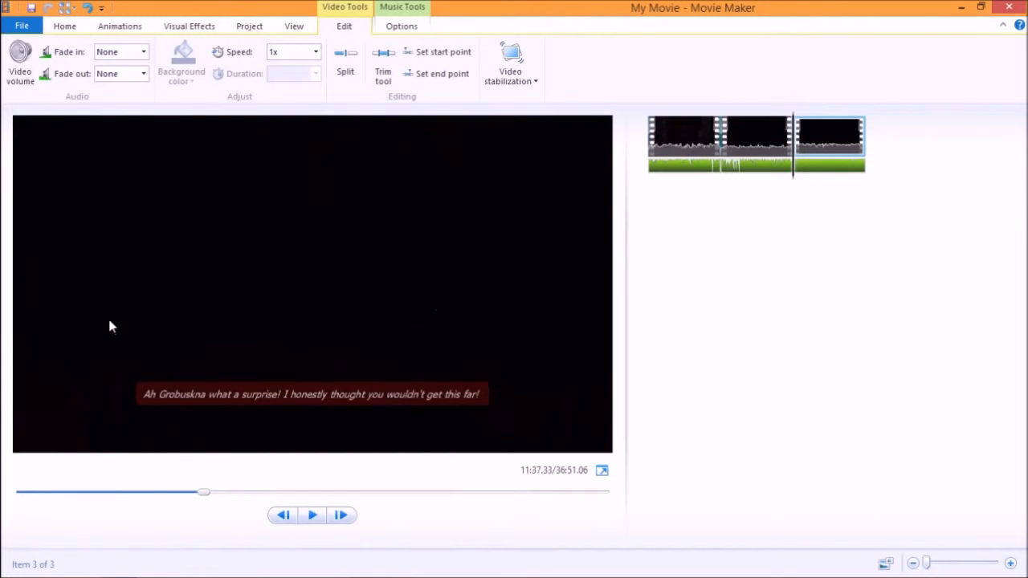
Step: Compare the timeline at its smallest and largest scales, and play the project's ending from 16:48.63 to check the commentary against the video
mouse_move(1004, 461)
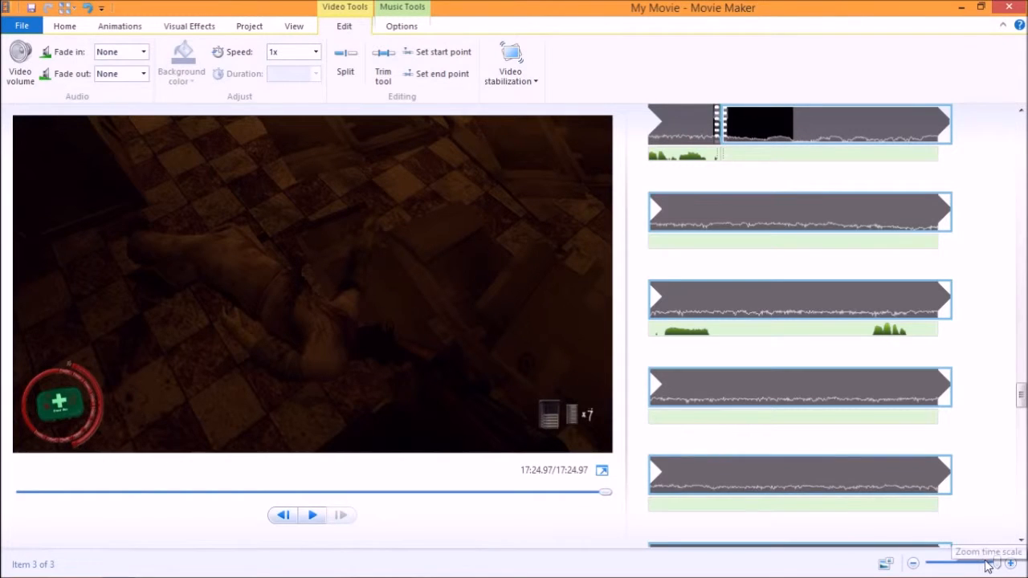
left_click_drag(1001, 565, 925, 565)
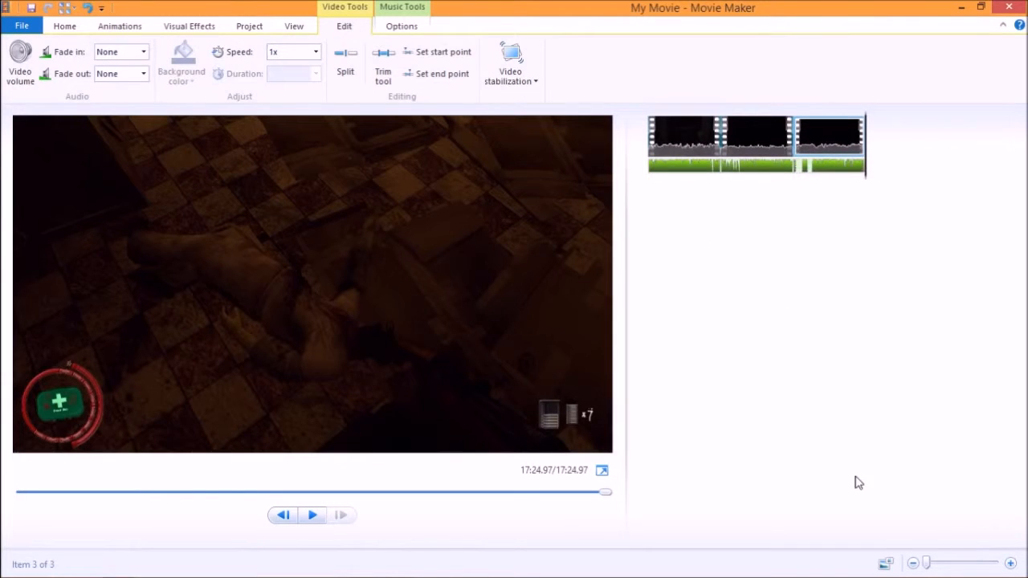
left_click_drag(929, 567, 996, 564)
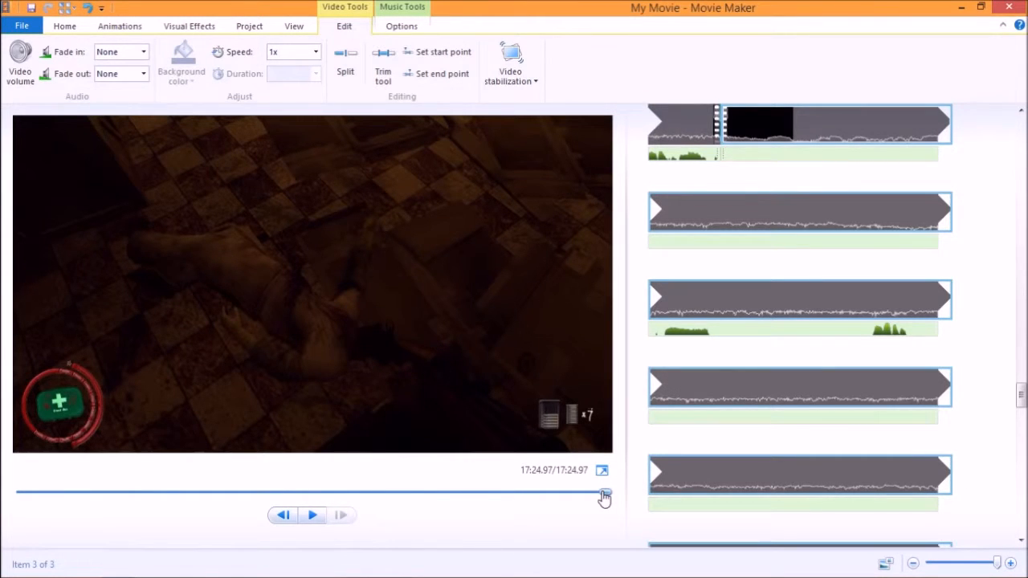
left_click_drag(605, 498, 583, 496)
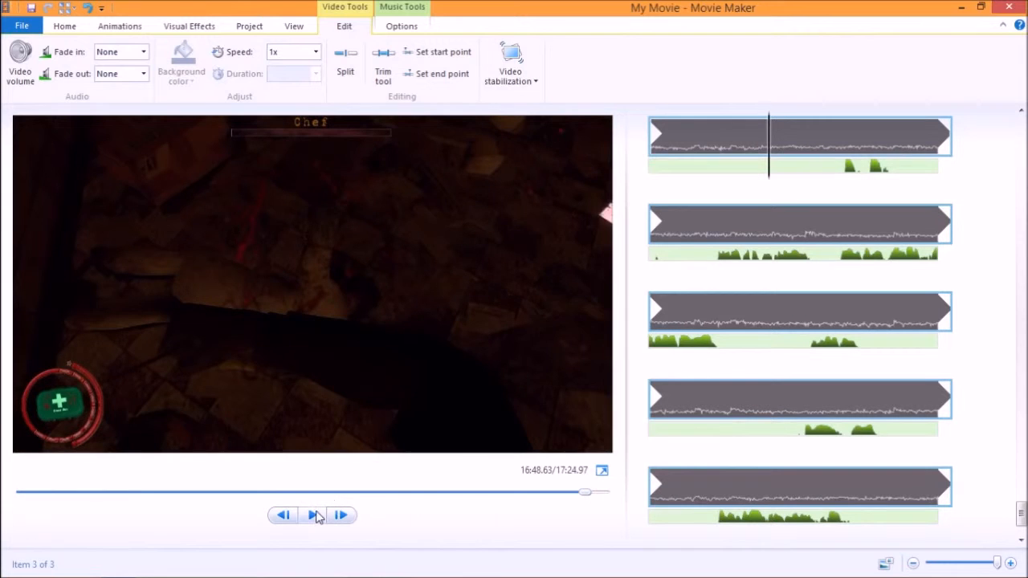
left_click(314, 516)
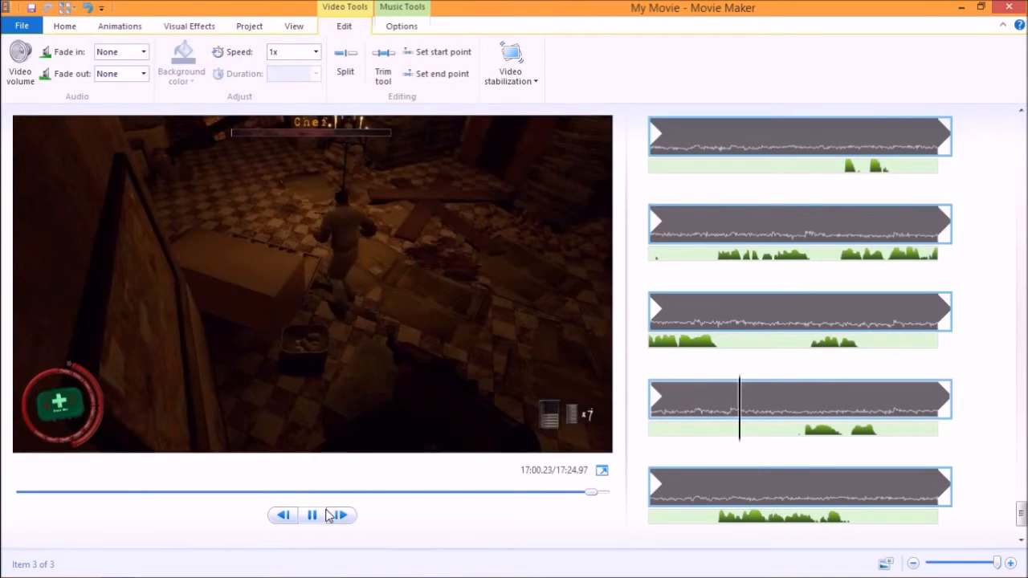
left_click(653, 500)
left_click(312, 516)
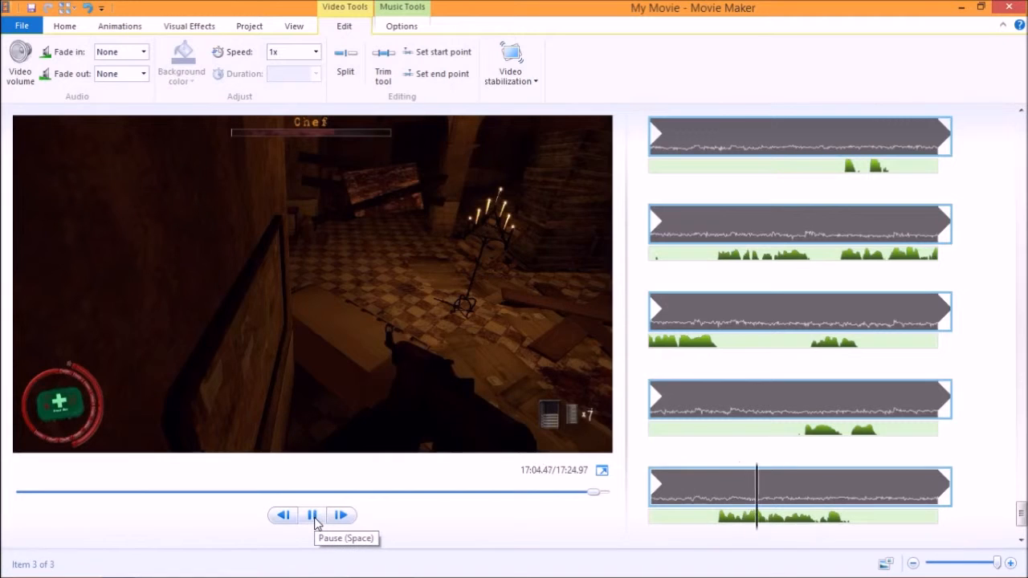
left_click(313, 516)
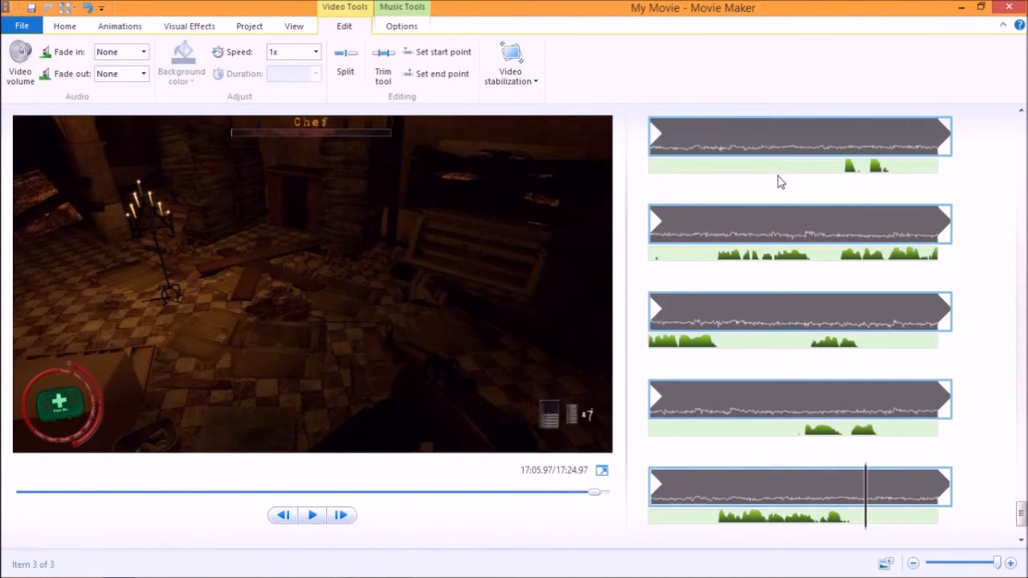
Step: Return the playhead to the very start of the project
scroll(785, 247, "up", 3)
scroll(787, 252, "up", 2)
scroll(827, 350, "up", 1)
scroll(828, 350, "up", 1)
left_click_drag(601, 499, 4, 494)
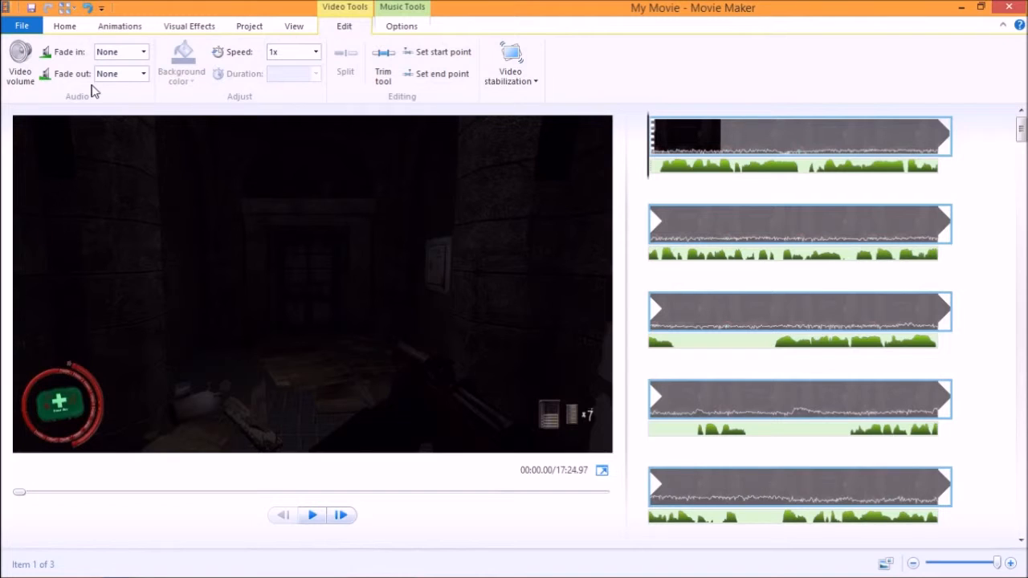
Step: Export the movie with the 720 60FPS setting to the Misc Videos folder as "Lord British Plays The Forgotten Ones Part 4"
left_click(74, 31)
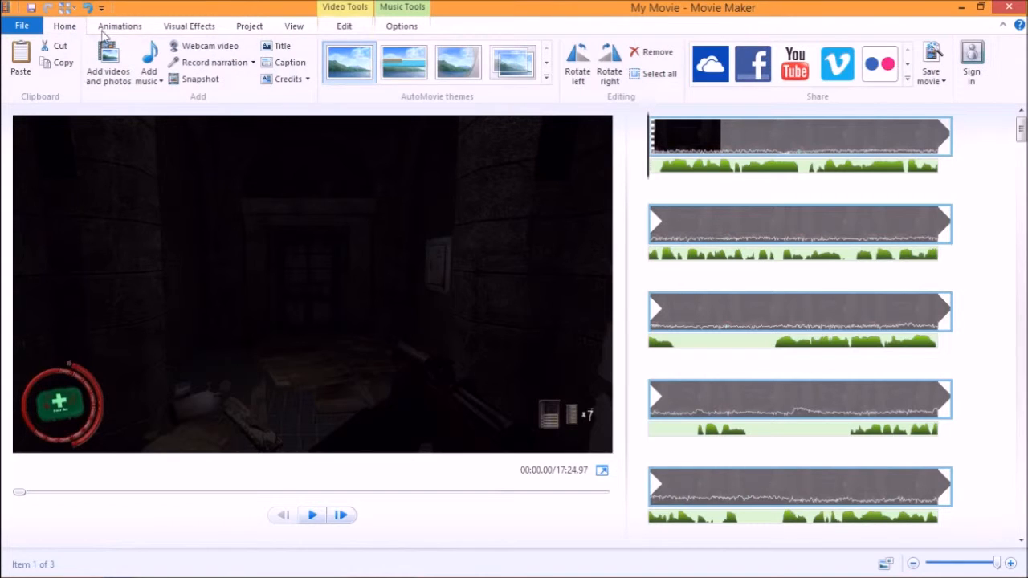
left_click(942, 84)
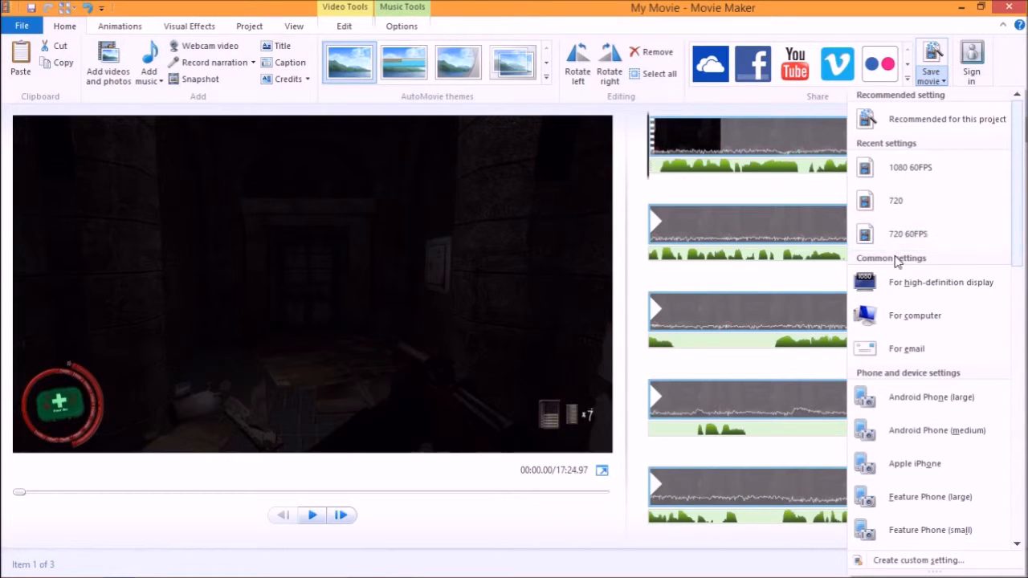
left_click(879, 233)
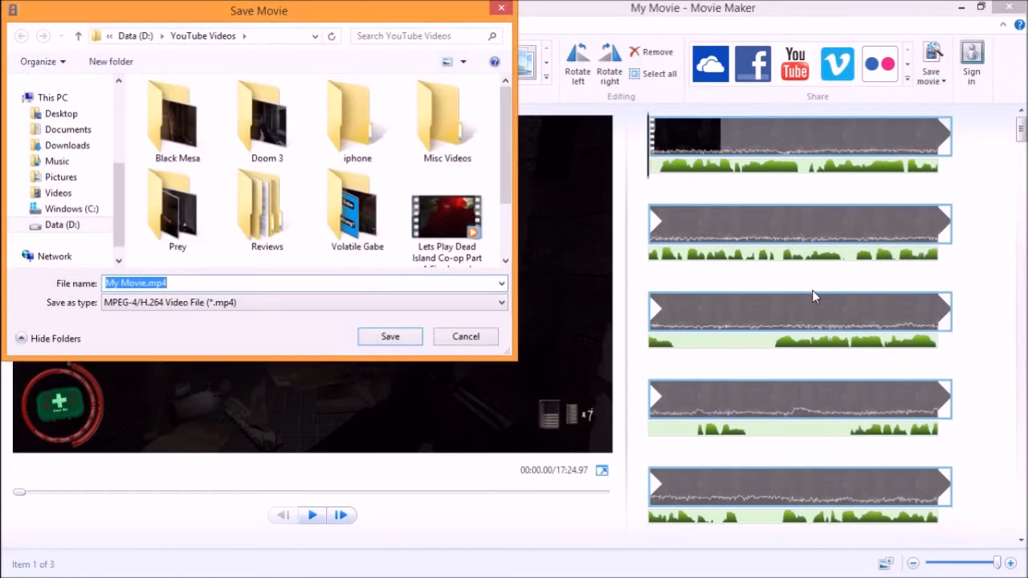
double_click(447, 123)
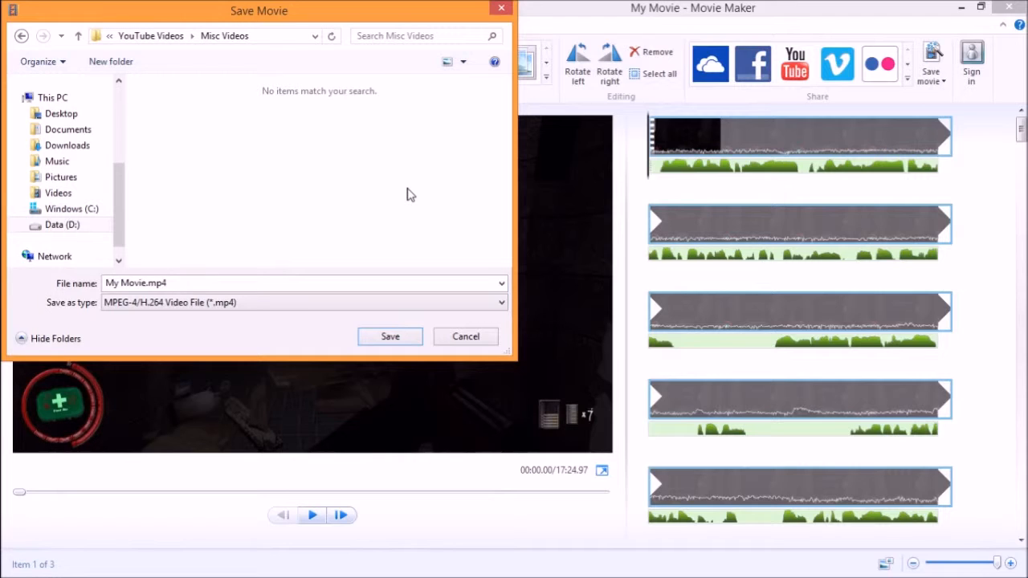
left_click(305, 284)
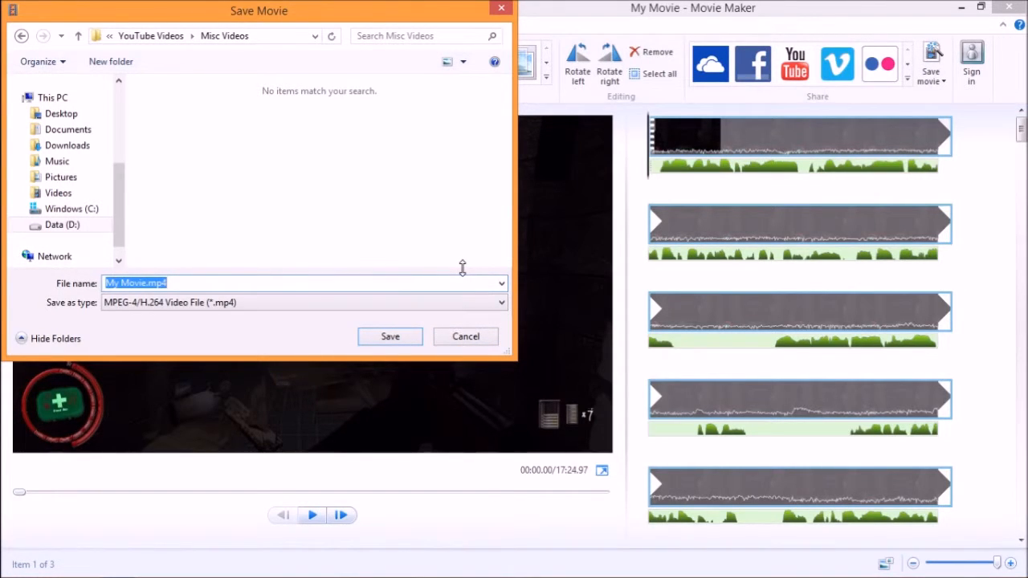
key("BackSpace")
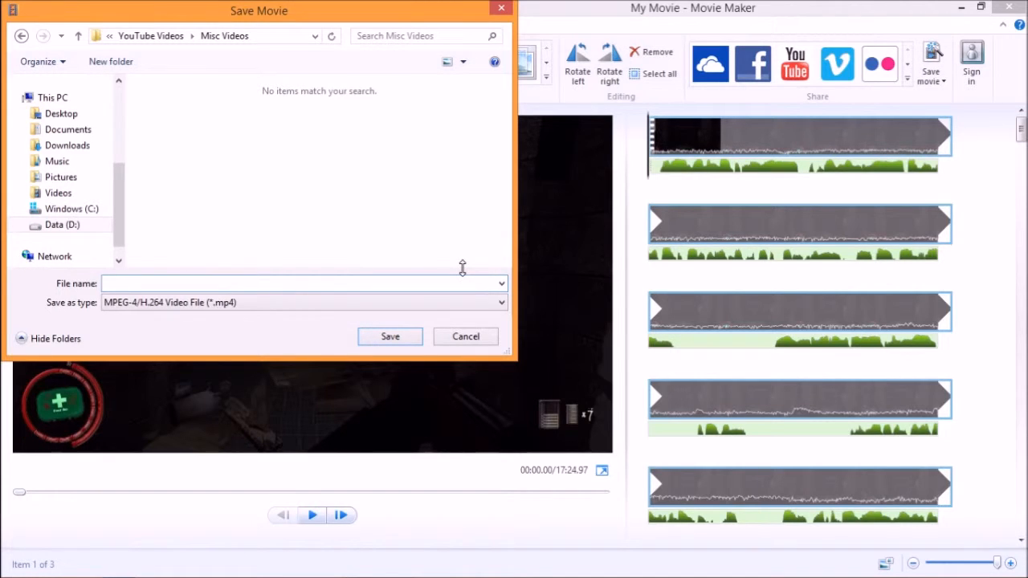
type("Lord British Plays The Forgotten Ones Part 4")
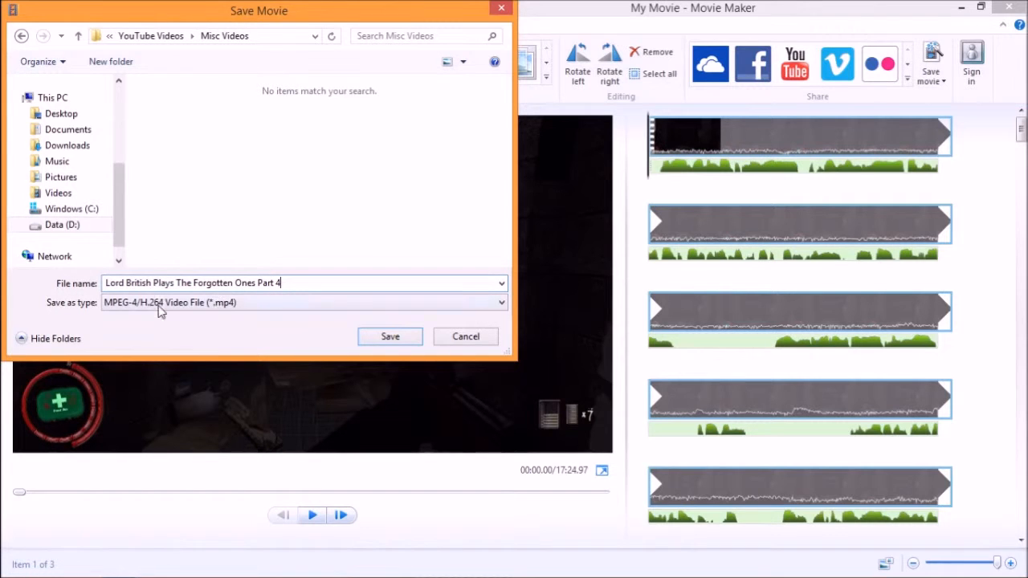
left_click(386, 338)
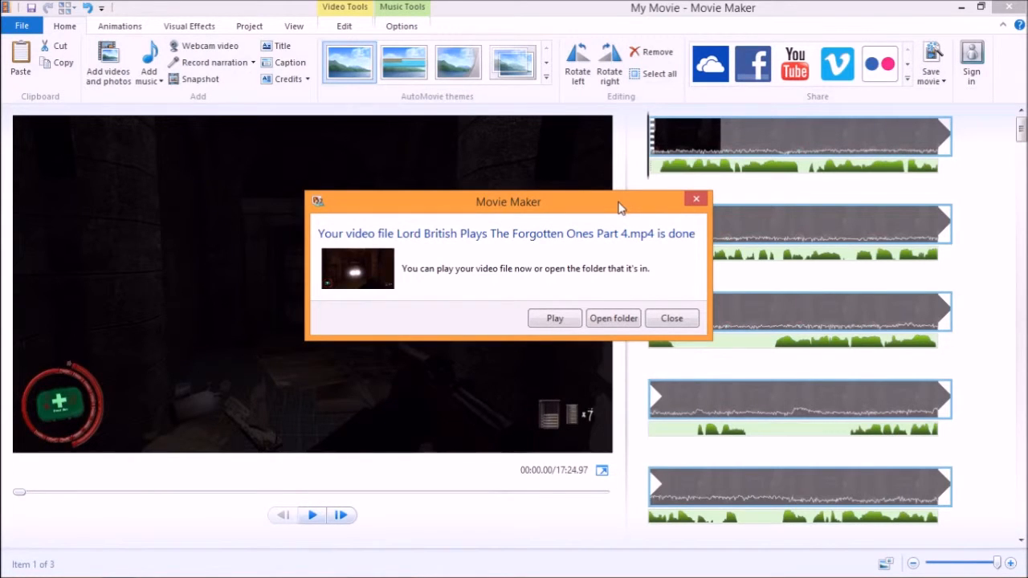
Step: Open the exported movie's folder and play the file full screen in Windows Media Player
left_click_drag(625, 211, 439, 64)
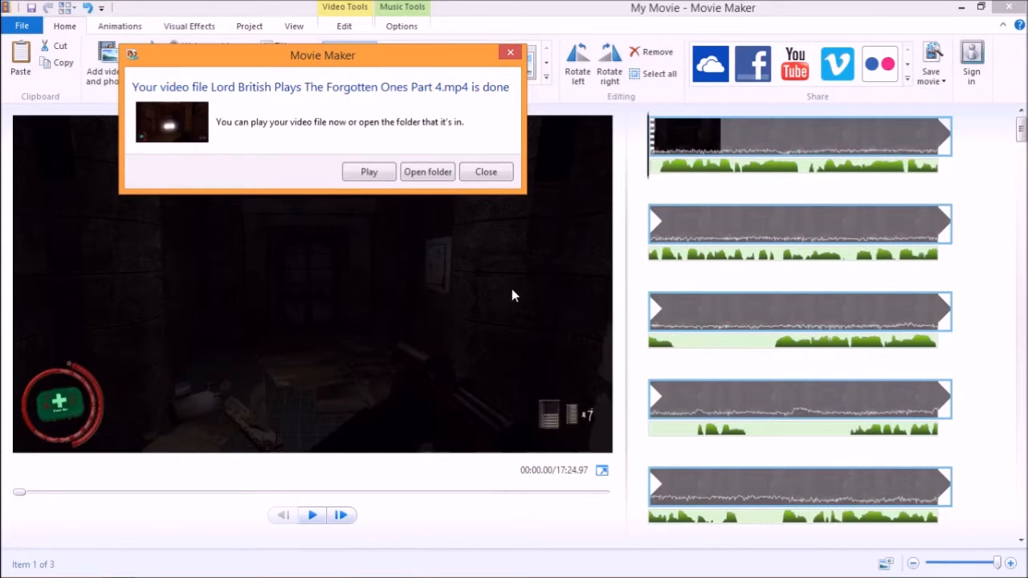
left_click_drag(184, 61, 256, 123)
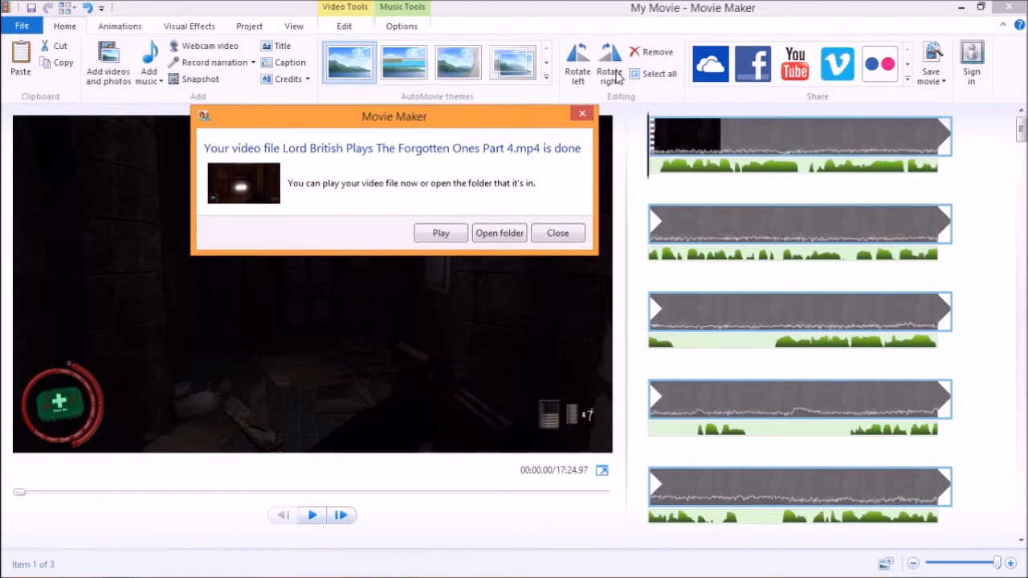
left_click(498, 233)
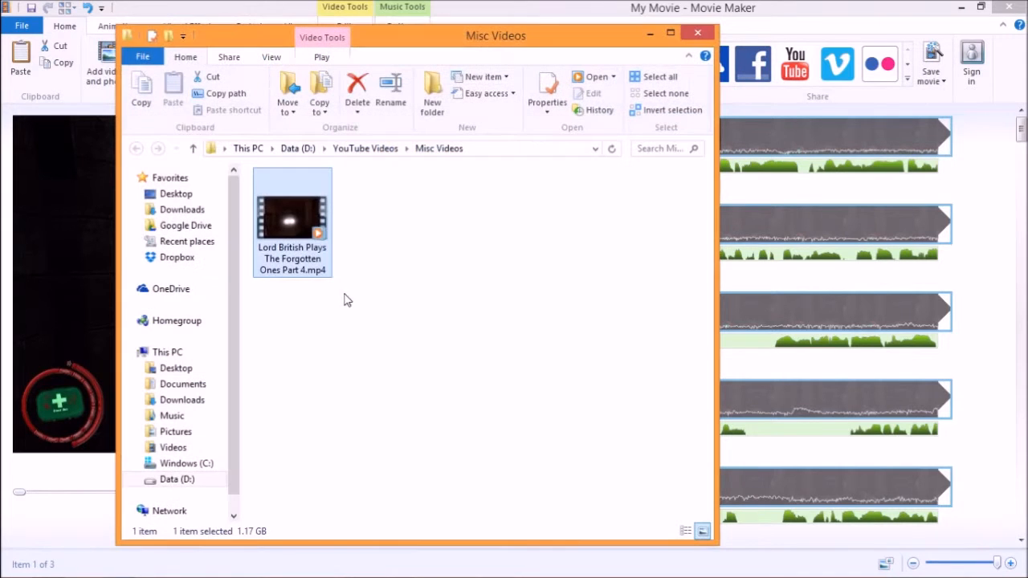
right_click(293, 225)
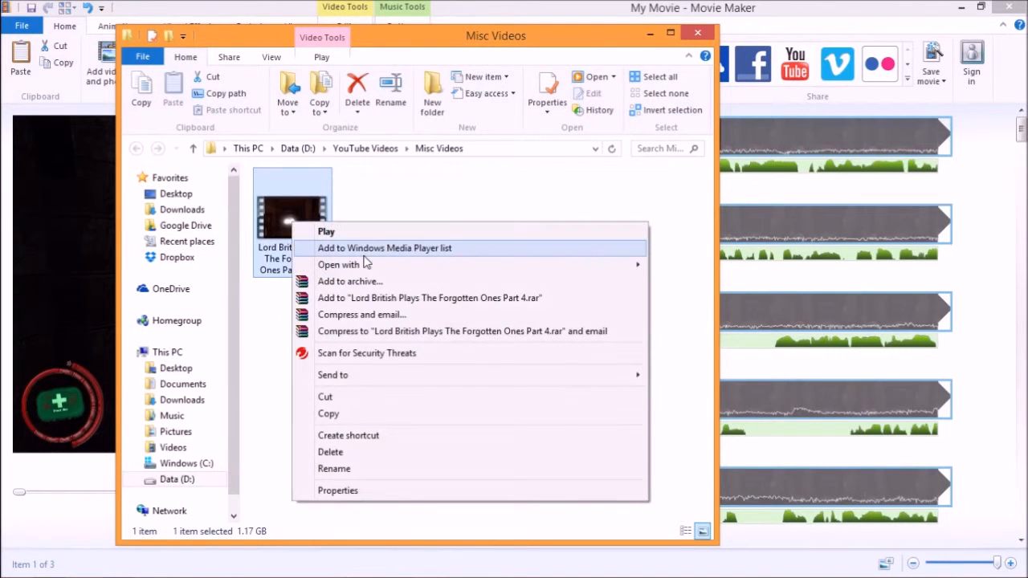
mouse_move(369, 265)
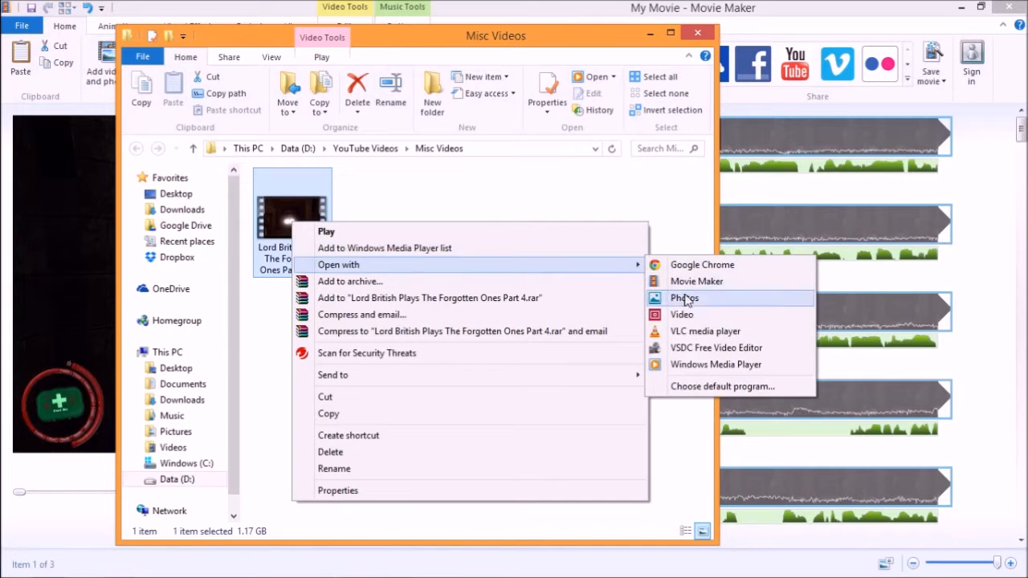
left_click(680, 364)
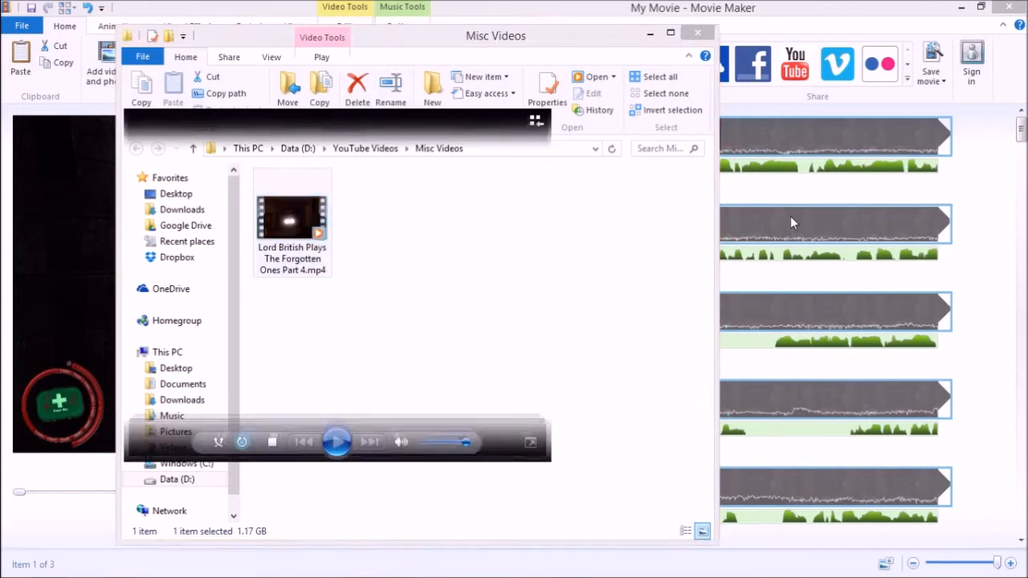
left_click(530, 441)
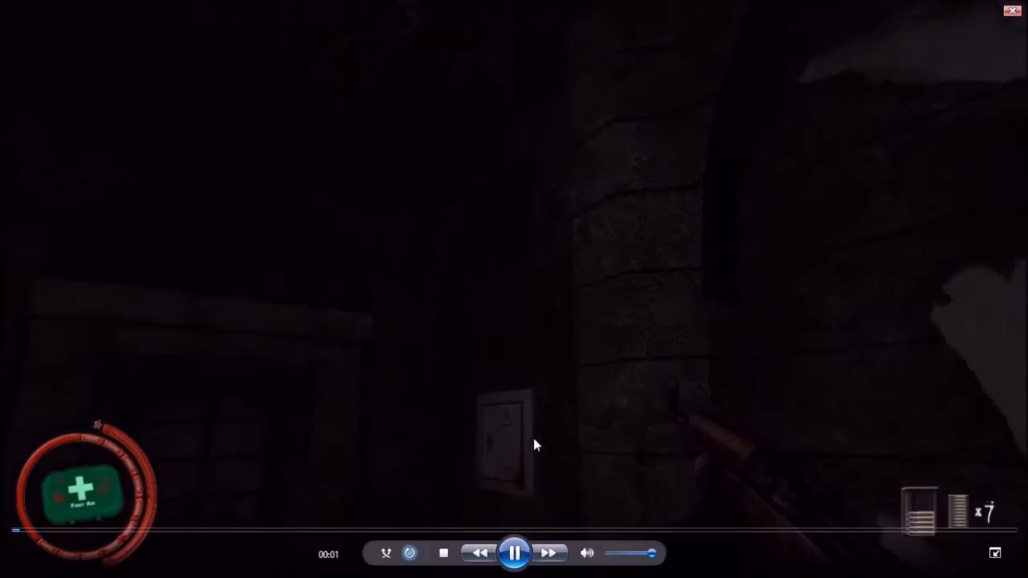
Step: Lower the playback volume to about half, check the exported movie around 05:09, 13:26 and 15:43, and close the player
left_click(615, 554)
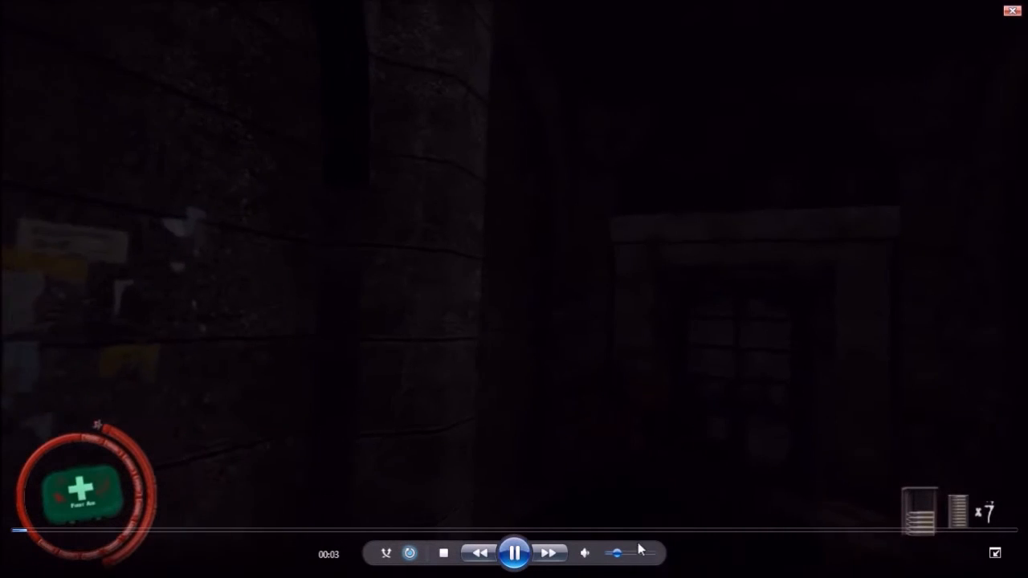
mouse_move(618, 558)
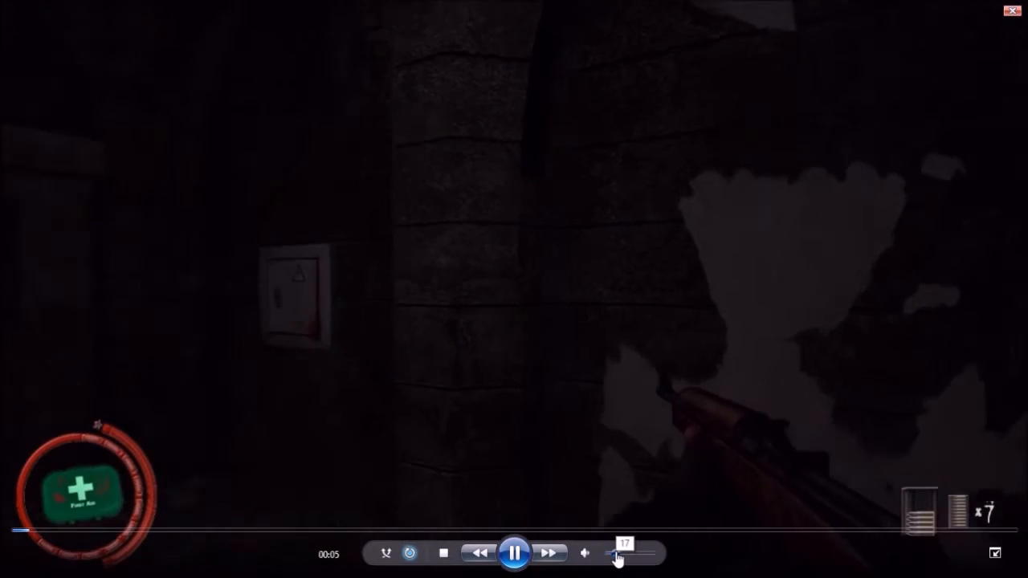
left_click(634, 556)
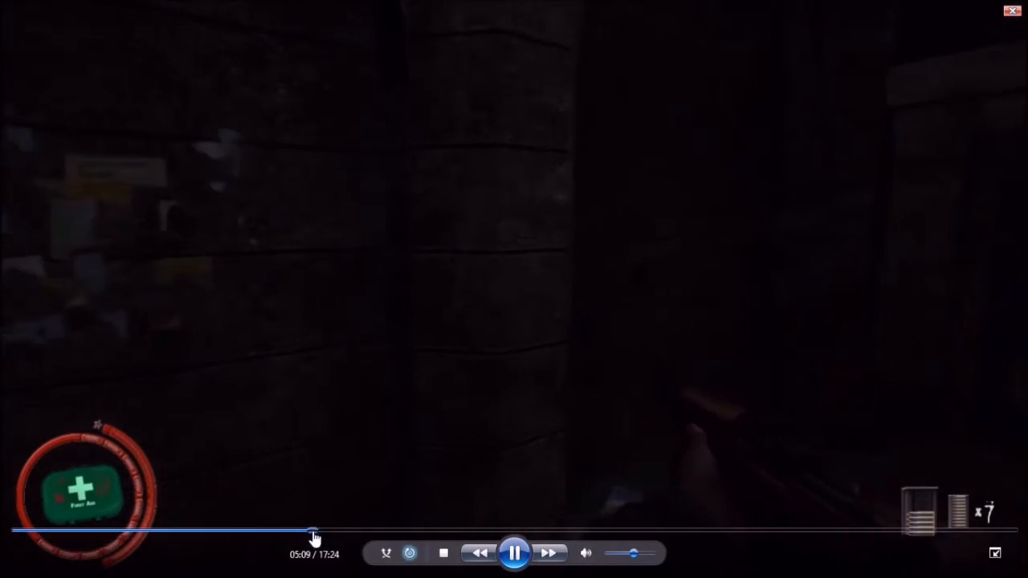
left_click(315, 531)
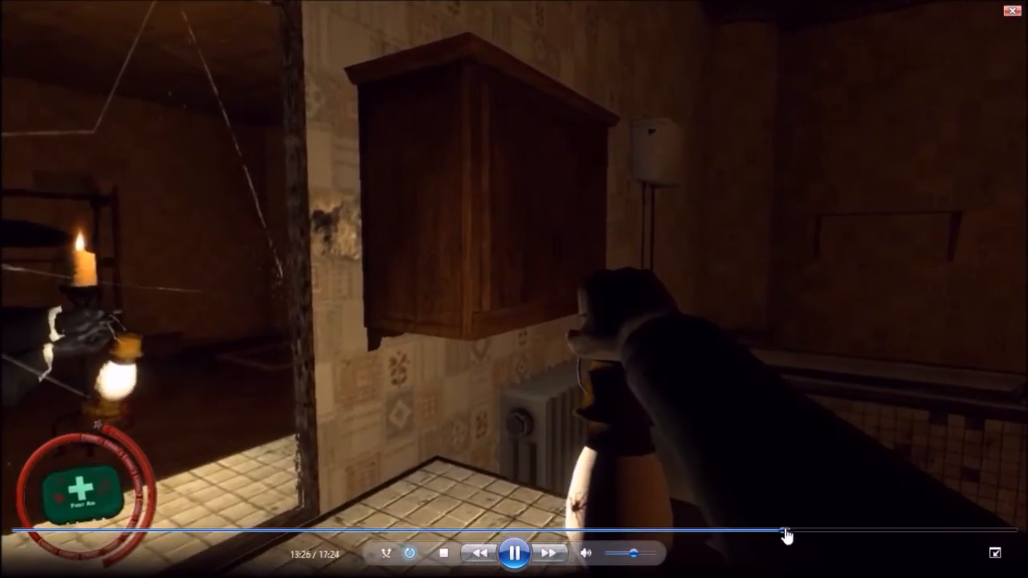
left_click(785, 531)
left_click_drag(801, 534, 913, 533)
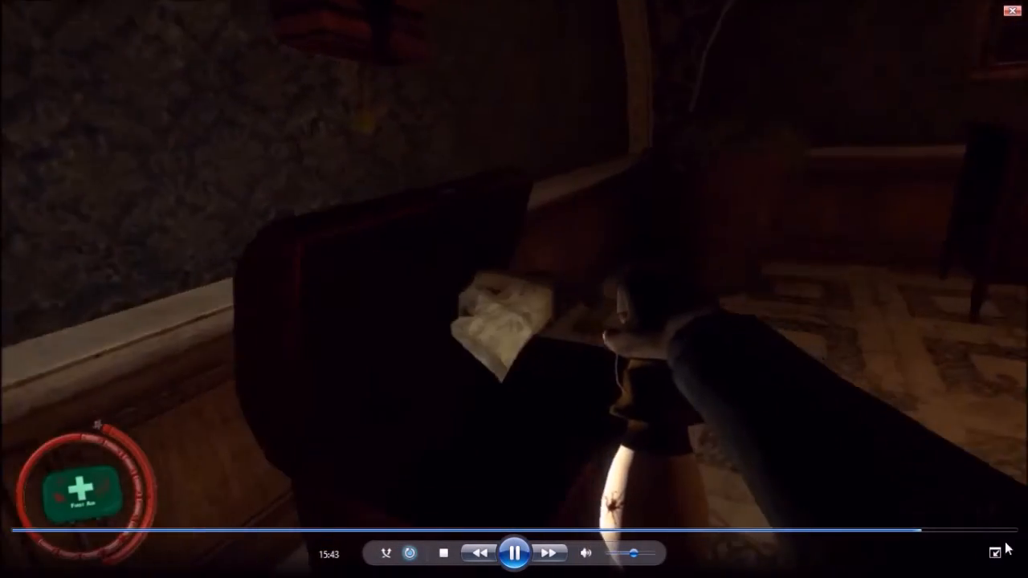
left_click(999, 552)
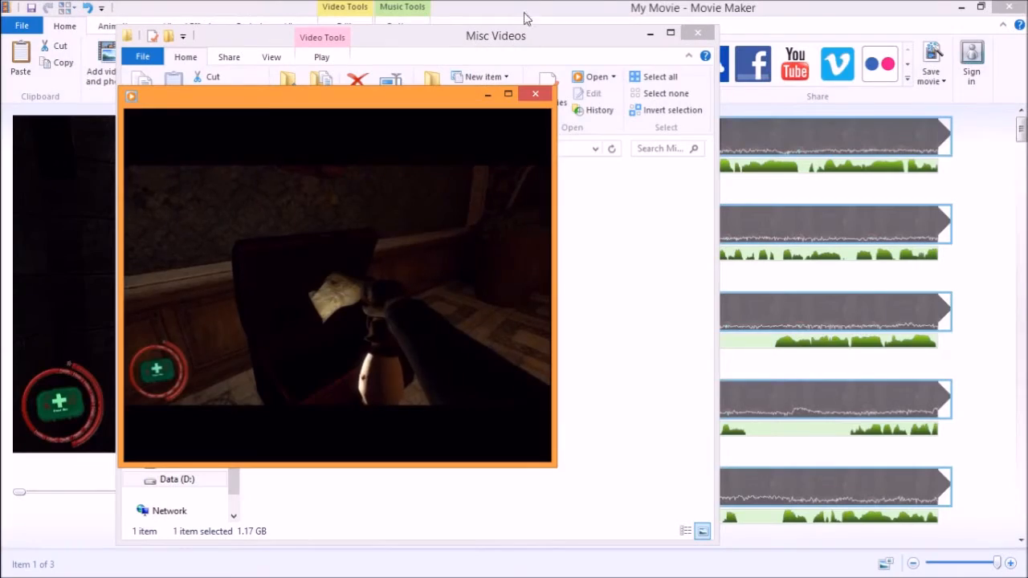
left_click(538, 95)
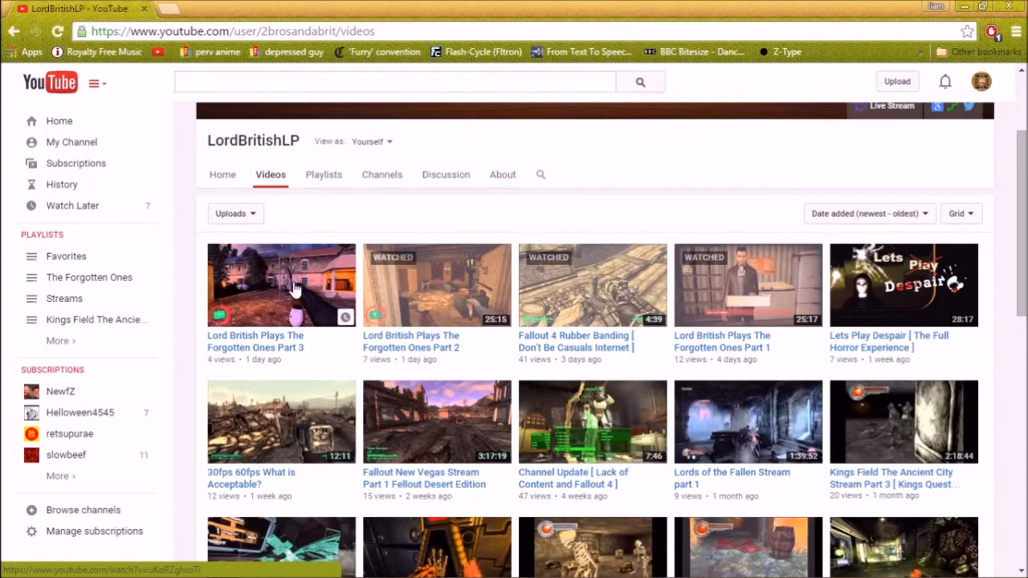
Step: Upload the exported movie "Lord British Plays The Forgotten Ones Part 4" from the Misc Videos folder to the YouTube channel
scroll(587, 287, "down", 1)
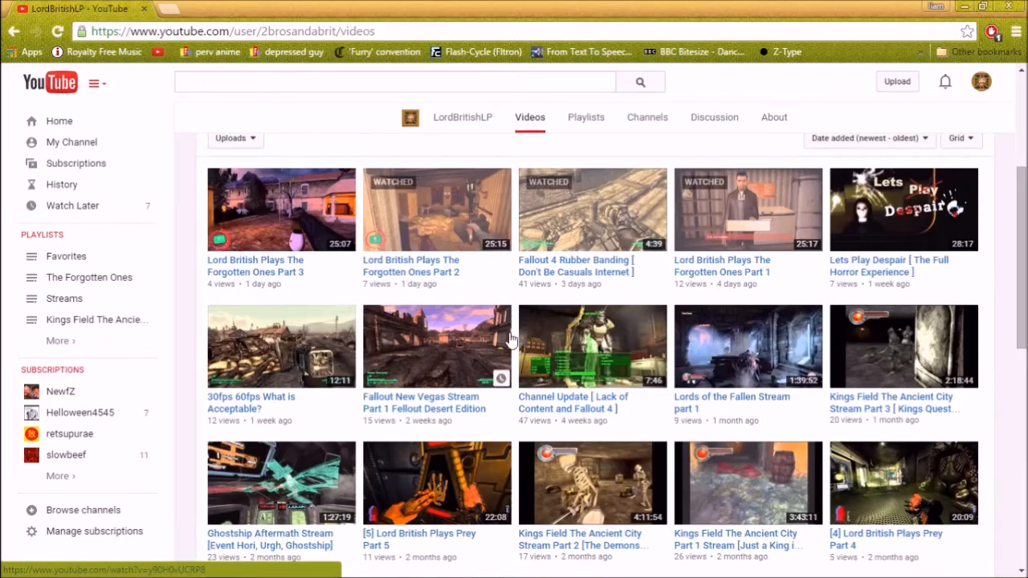
scroll(556, 356, "down", 4)
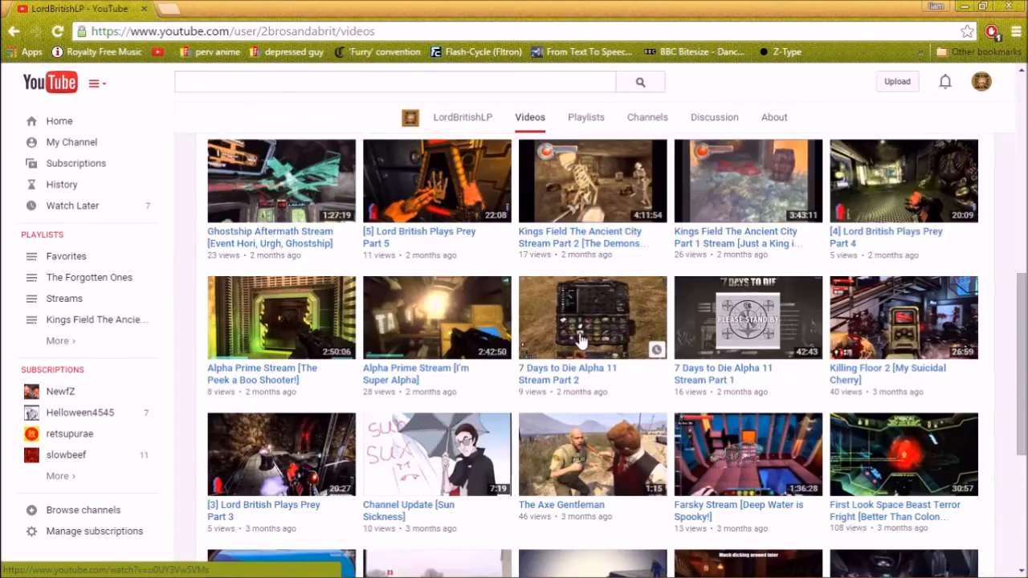
scroll(583, 341, "up", 7)
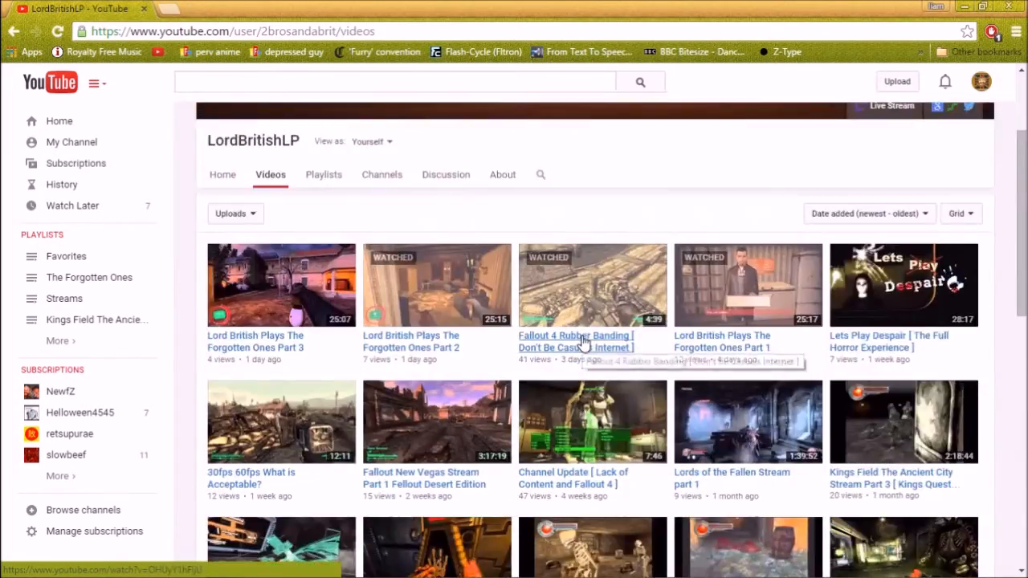
scroll(551, 349, "down", 2)
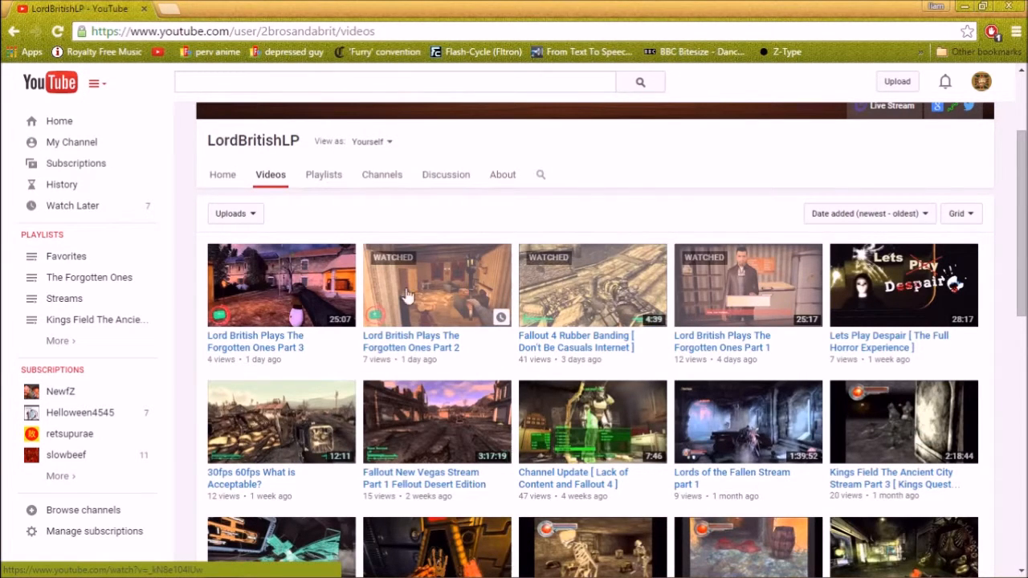
scroll(477, 274, "up", 2)
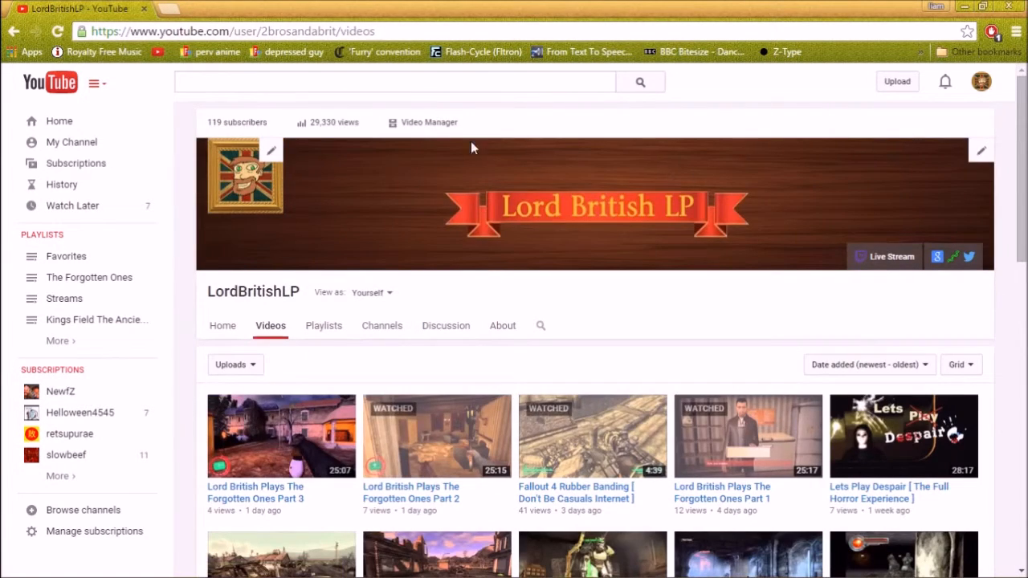
left_click(890, 82)
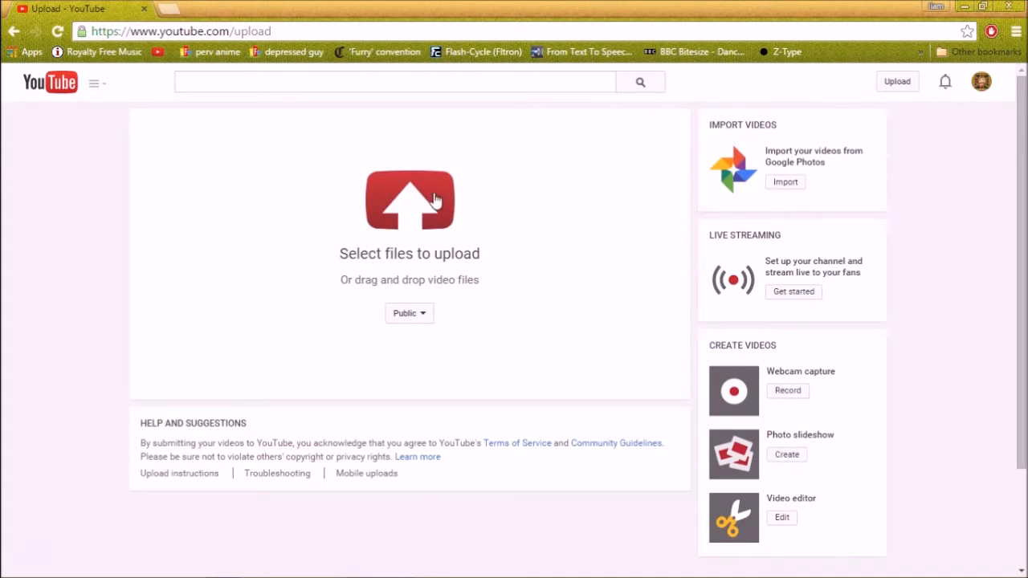
left_click(441, 200)
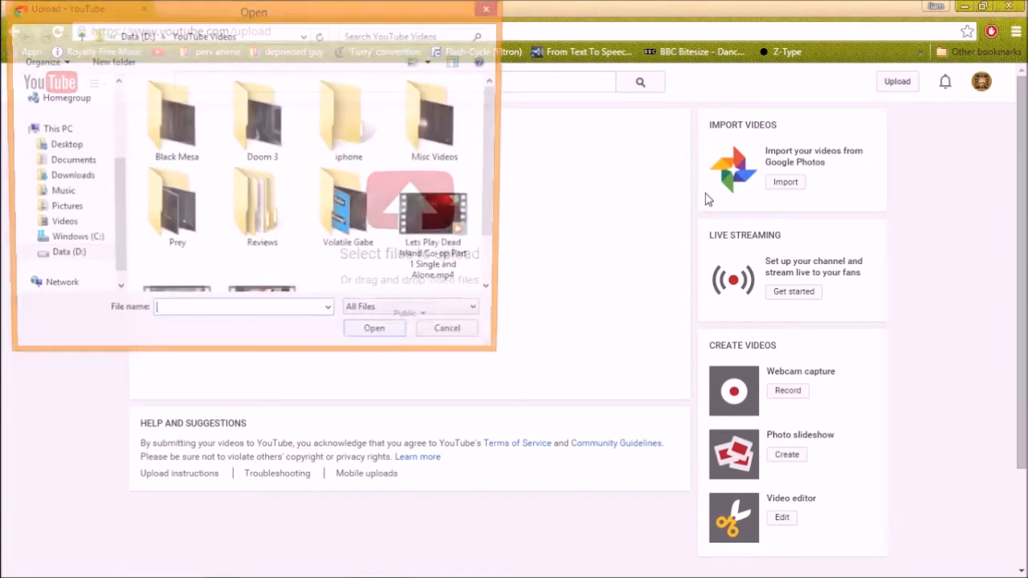
left_click(180, 130)
double_click(180, 130)
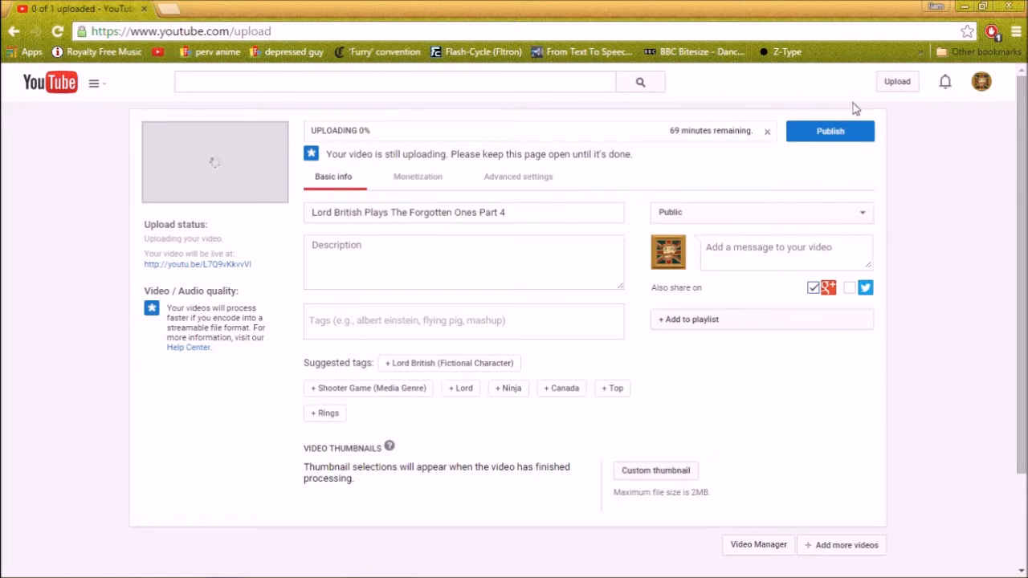
Step: Enter the description "The dead chef" and add the tags lets, play, Let's Play, the, forgotten, ones, part 4, half, life, source, mod, lord, british, plays
left_click(470, 272)
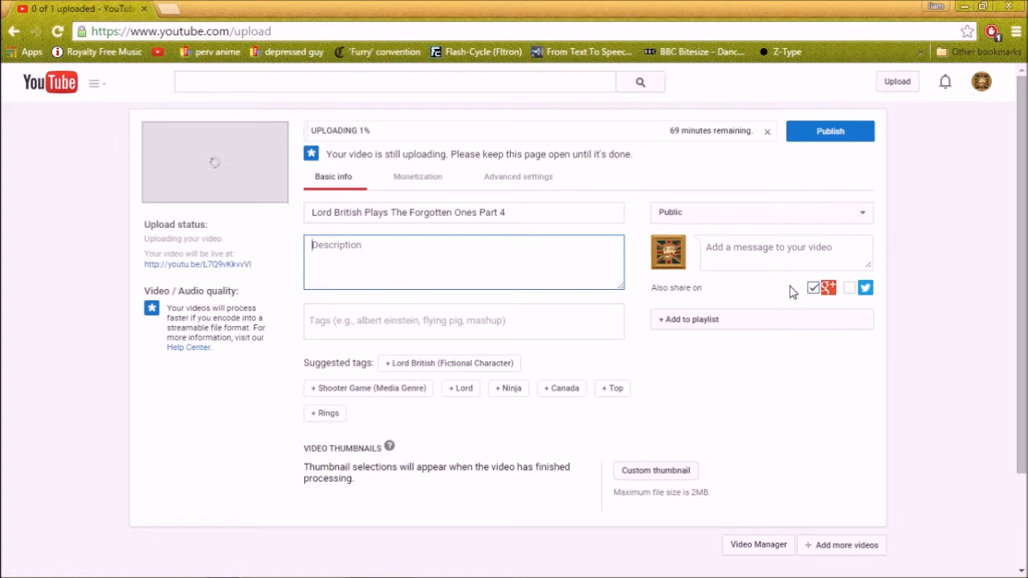
type("The dead chef")
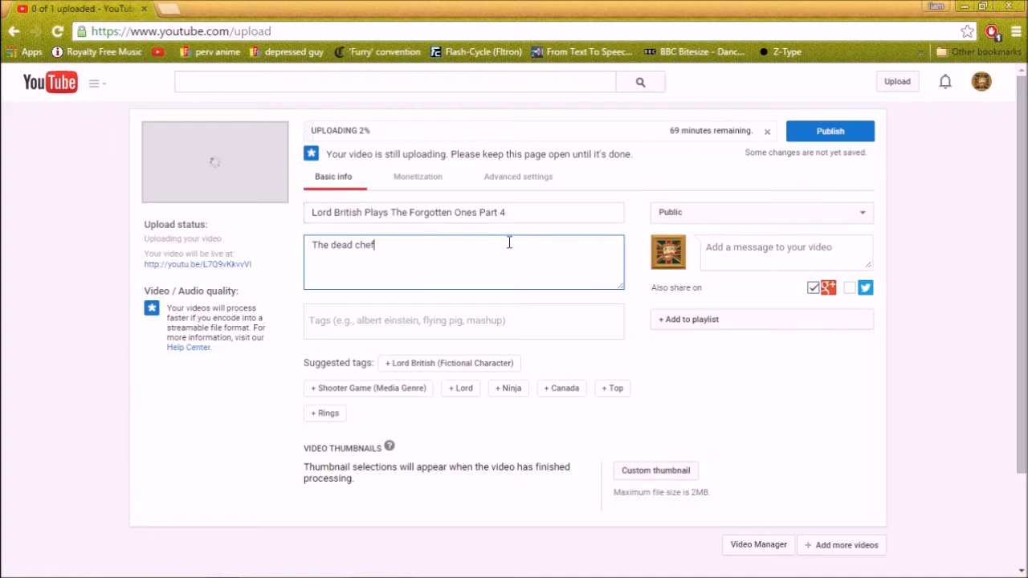
left_click(495, 328)
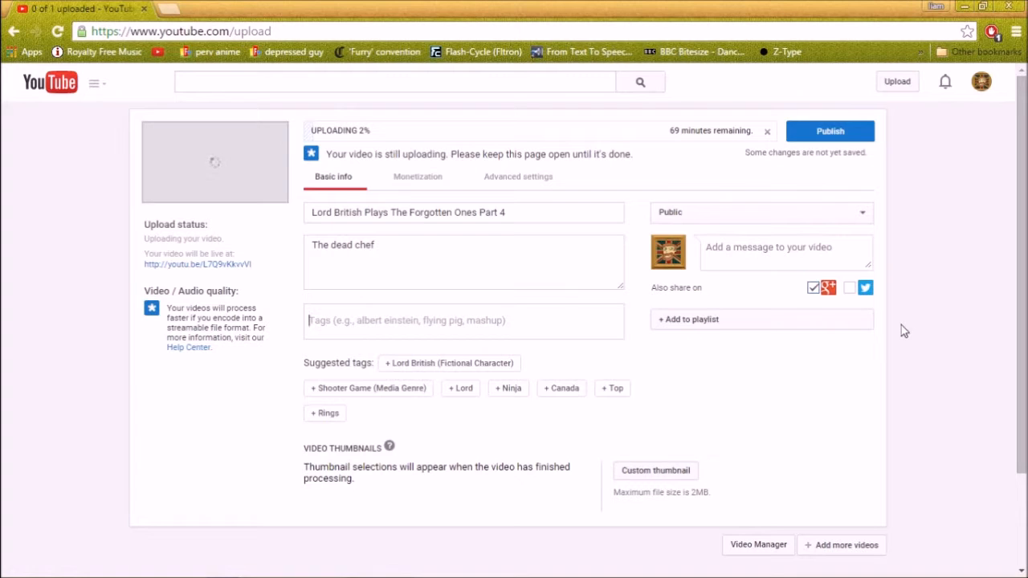
type("l")
type("lets, play, Let's Play, the, forgotten, ones, part 4, half, life, source, mod, lord, british, plays")
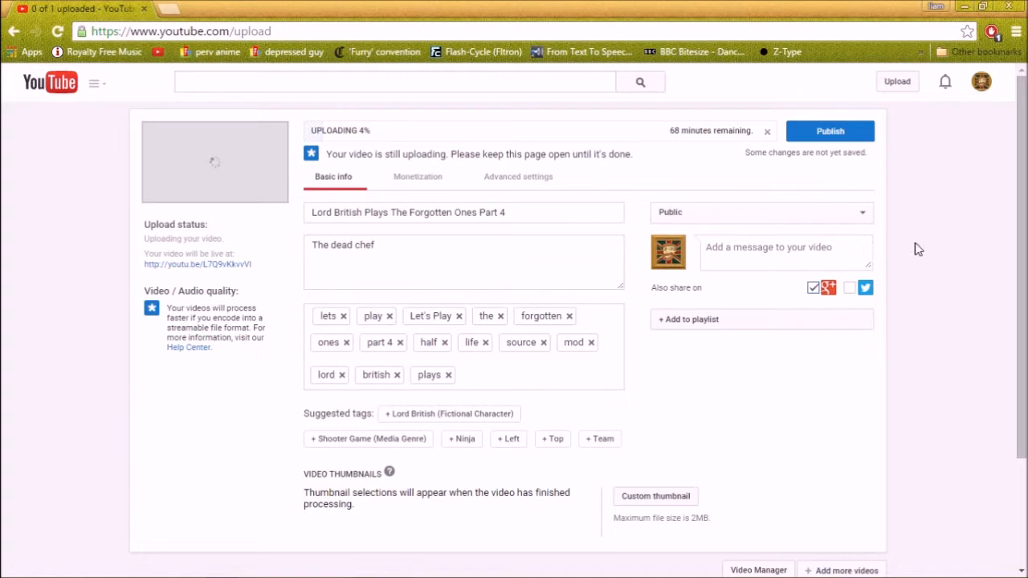
Step: Review the video's privacy options, try the Private setting, and set the visibility back to Public
left_click(860, 214)
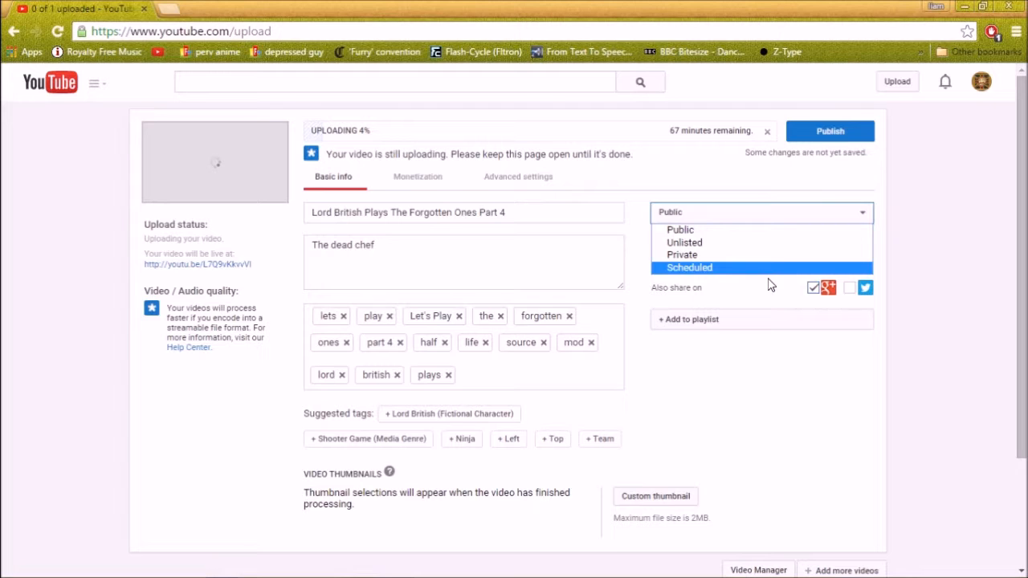
left_click(747, 231)
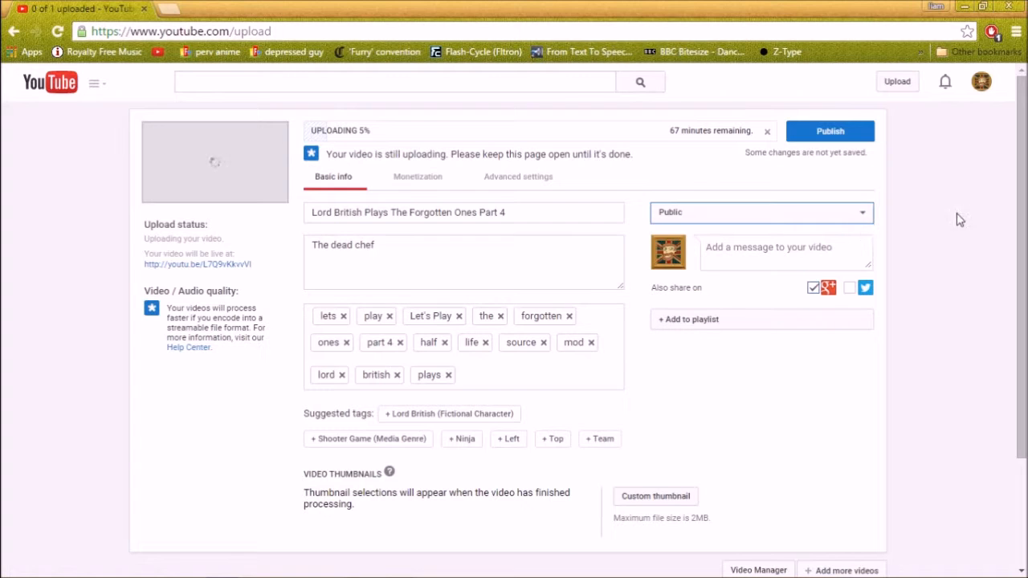
left_click(863, 214)
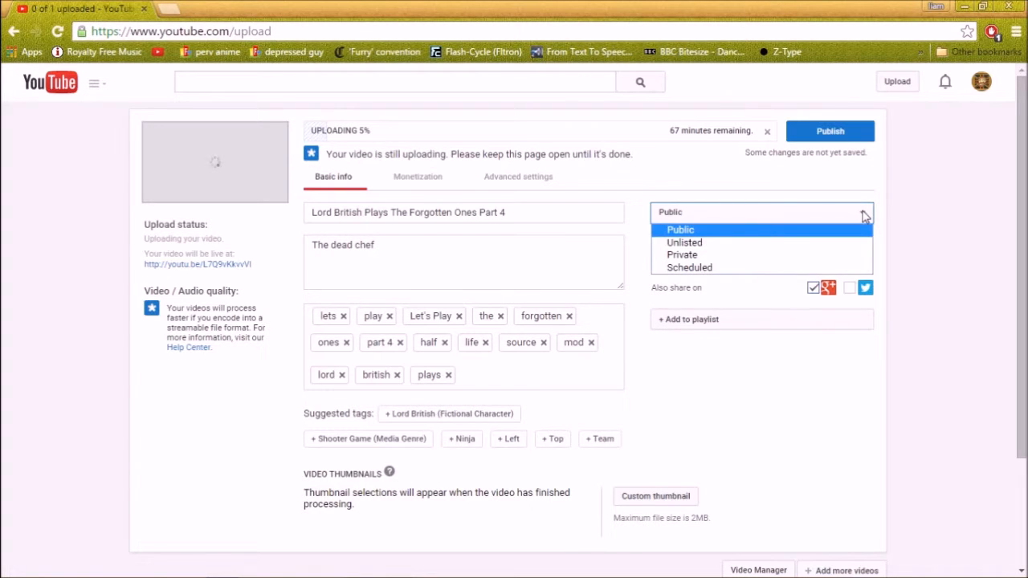
left_click(730, 255)
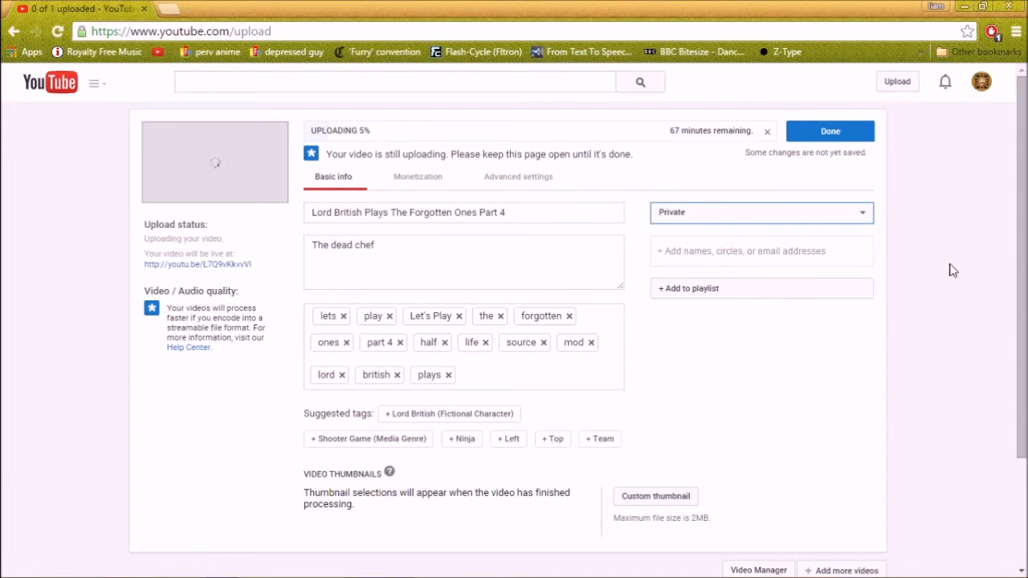
left_click(868, 212)
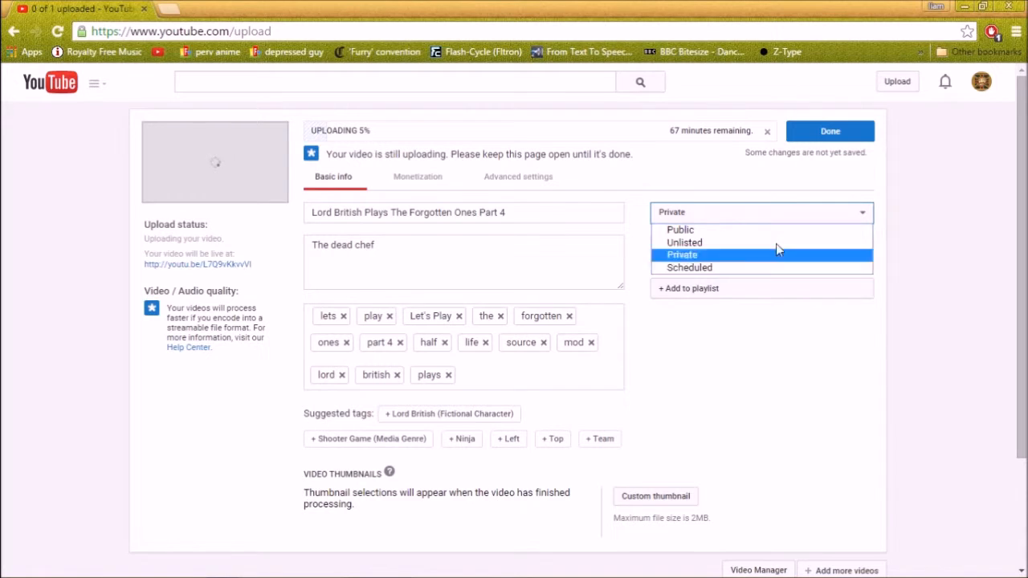
left_click(808, 233)
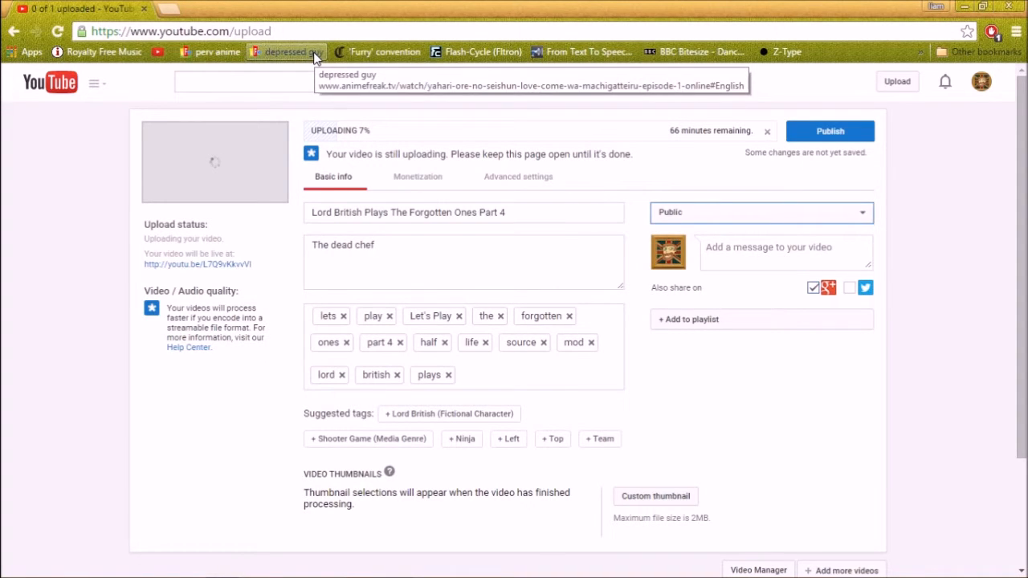
Step: Open the "perv anime" bookmark in a new tab, look over the Seitokai Yakuindomo Episode 2 page, and close the tab
right_click(219, 58)
left_click(252, 69)
left_click(279, 10)
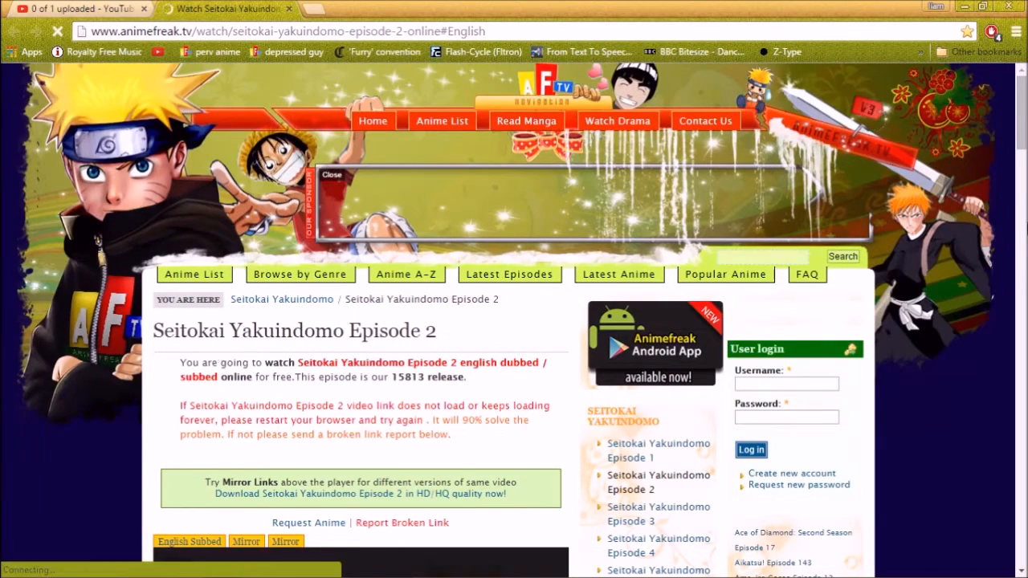
left_click_drag(1025, 141, 1023, 183)
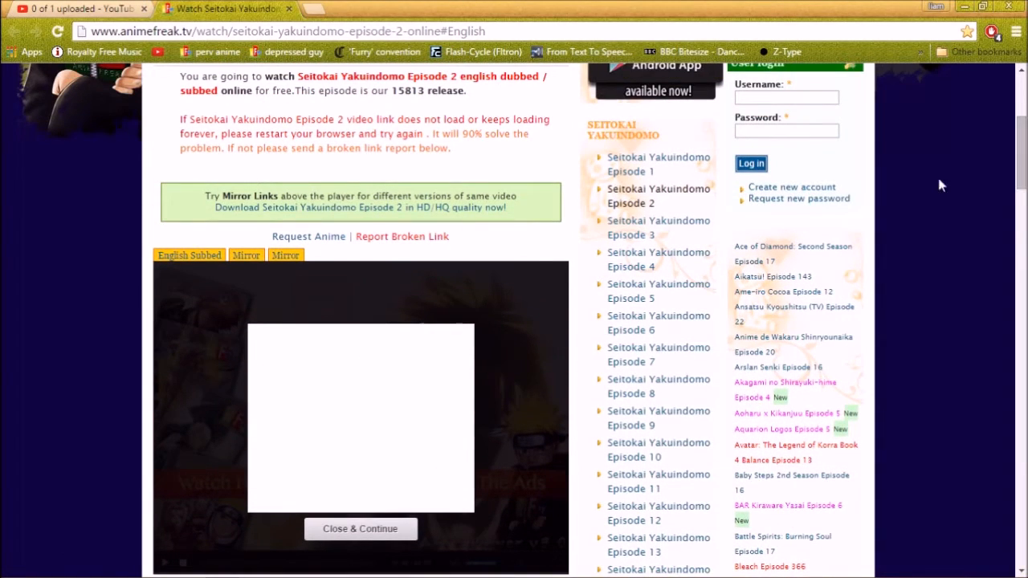
mouse_move(1022, 174)
left_mouse_down()
mouse_move(1021, 193)
mouse_move(1022, 165)
left_mouse_up()
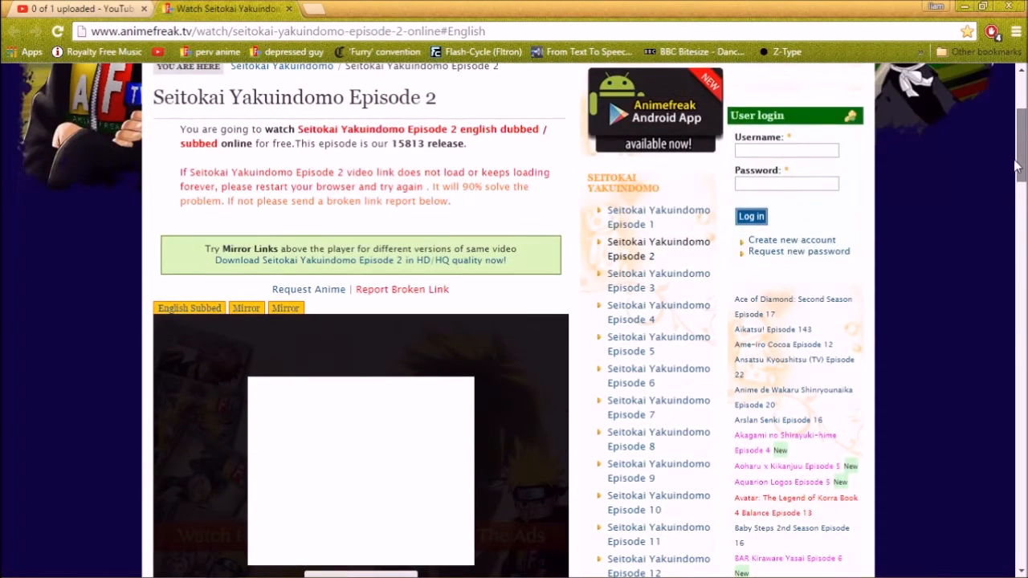
left_click(288, 7)
Step: Open the "depressed guy" bookmark in a new tab, look over the episode page, and close the tab
right_click(288, 52)
left_click(345, 61)
key("ctrl+Tab")
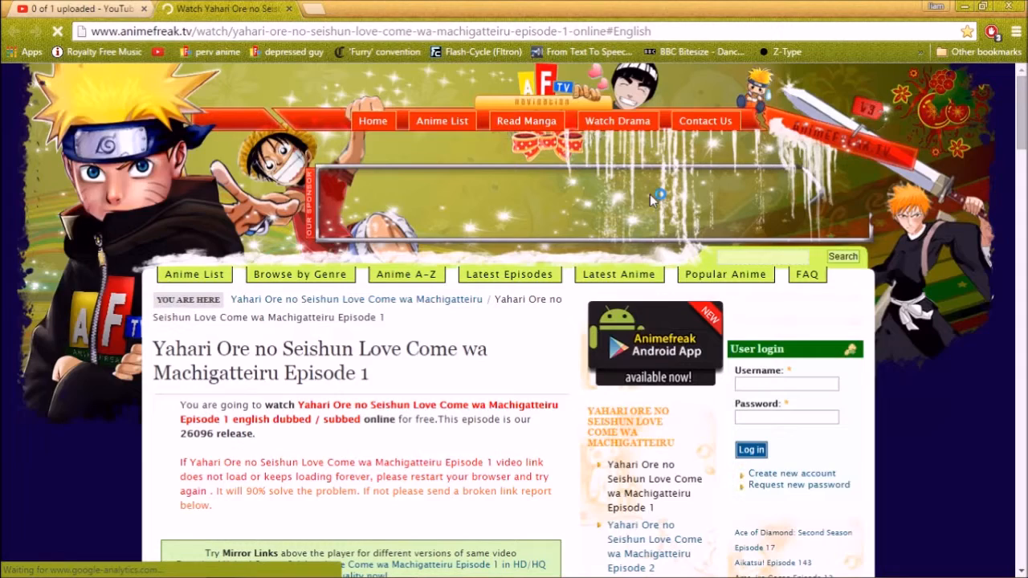
left_click_drag(1024, 128, 1023, 153)
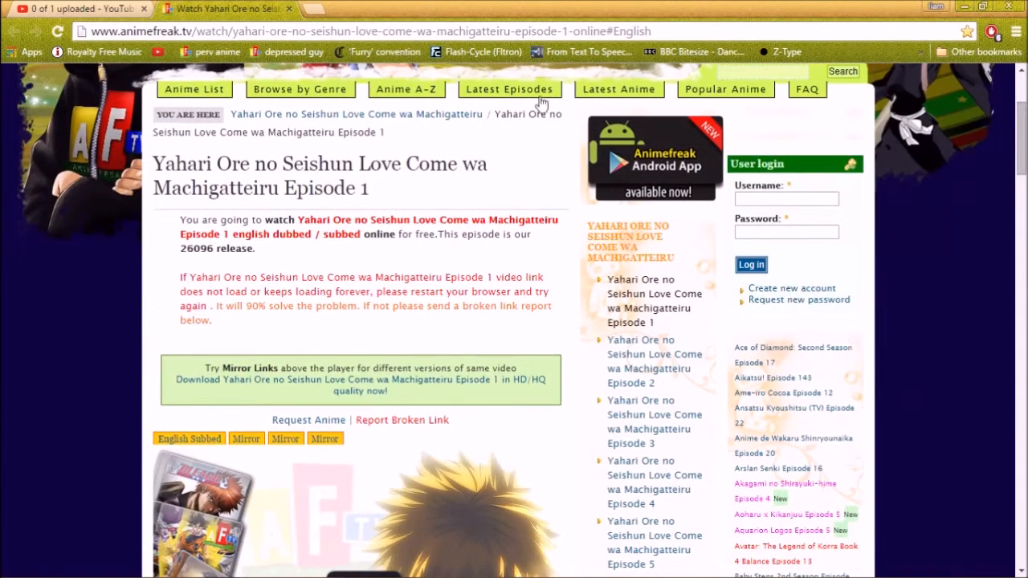
left_click(290, 8)
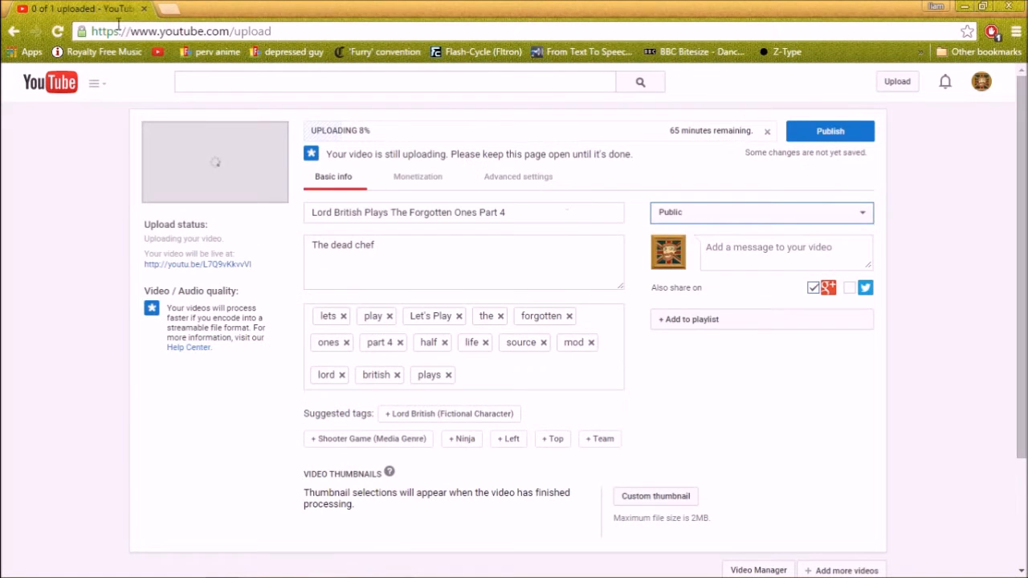
Step: Open the "'Furry' convention" bookmark in a new tab, skim the Chicago Tribune article, and close the tab
right_click(378, 53)
left_click(413, 63)
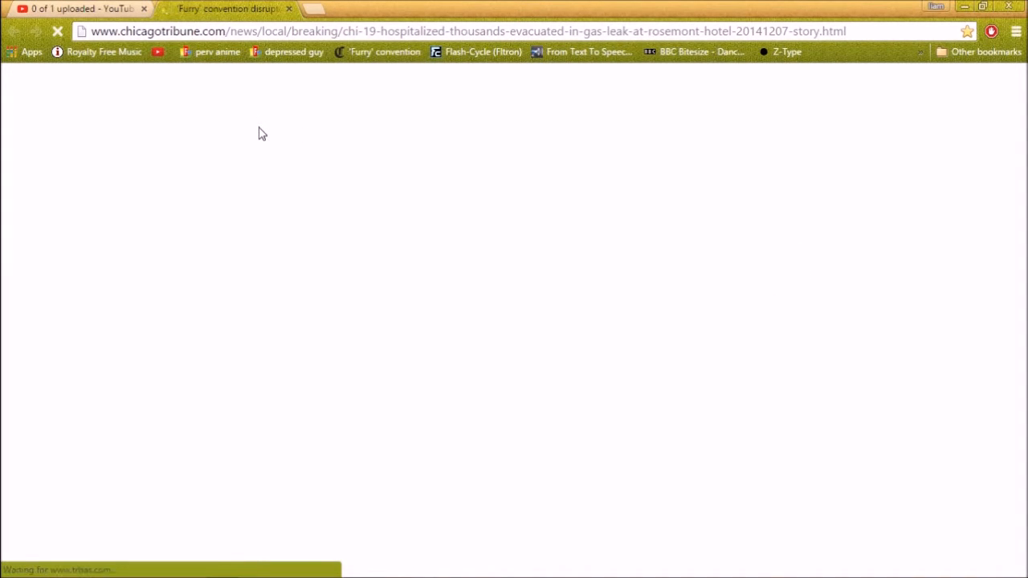
scroll(755, 246, "down", 4)
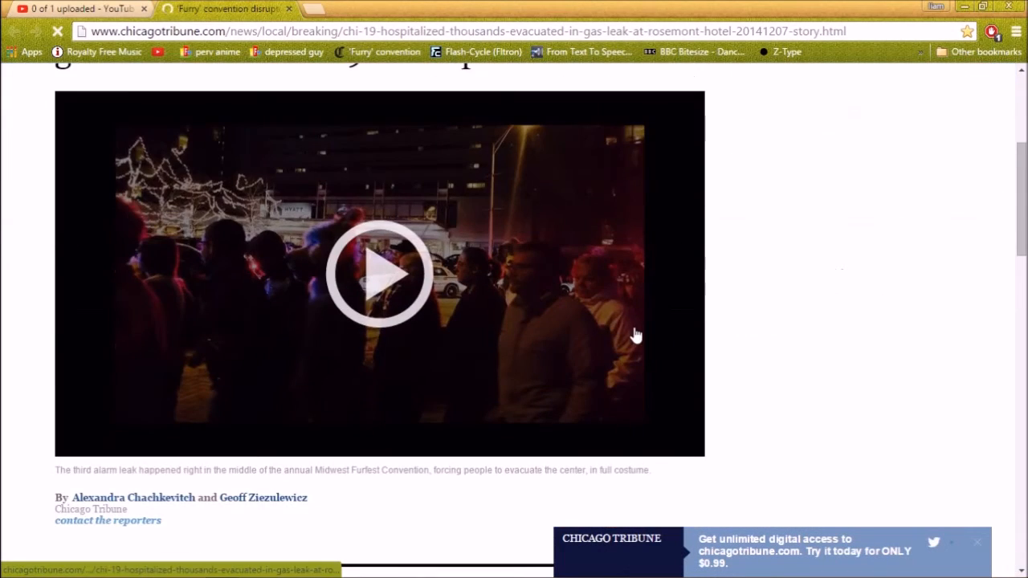
scroll(642, 324, "down", 2)
scroll(642, 323, "up", 6)
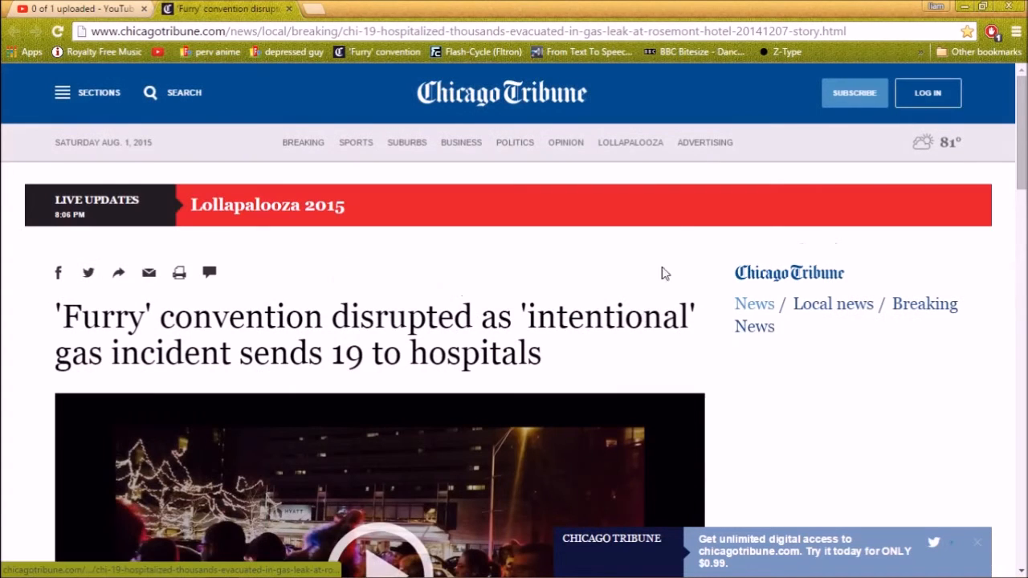
left_click(289, 9)
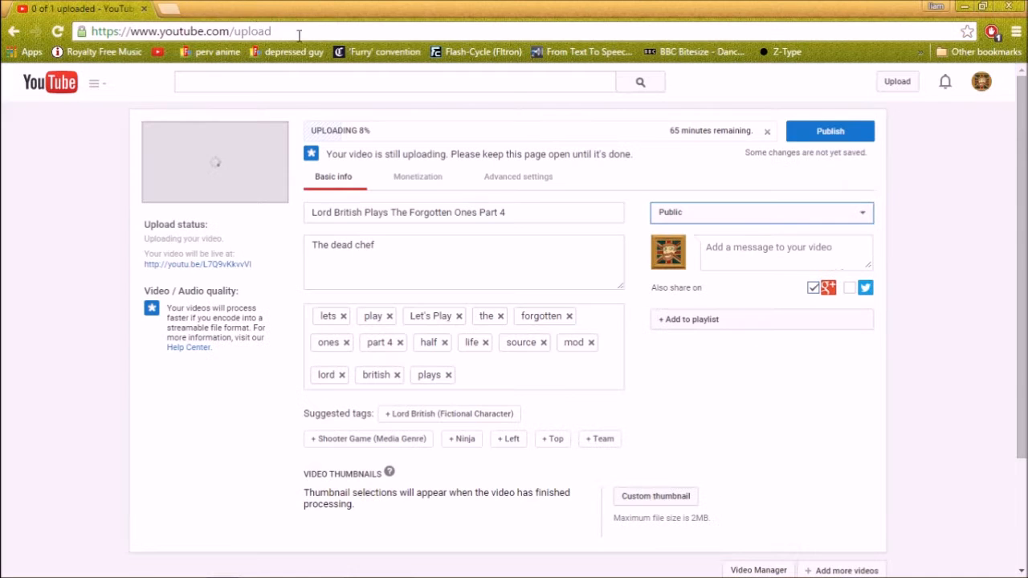